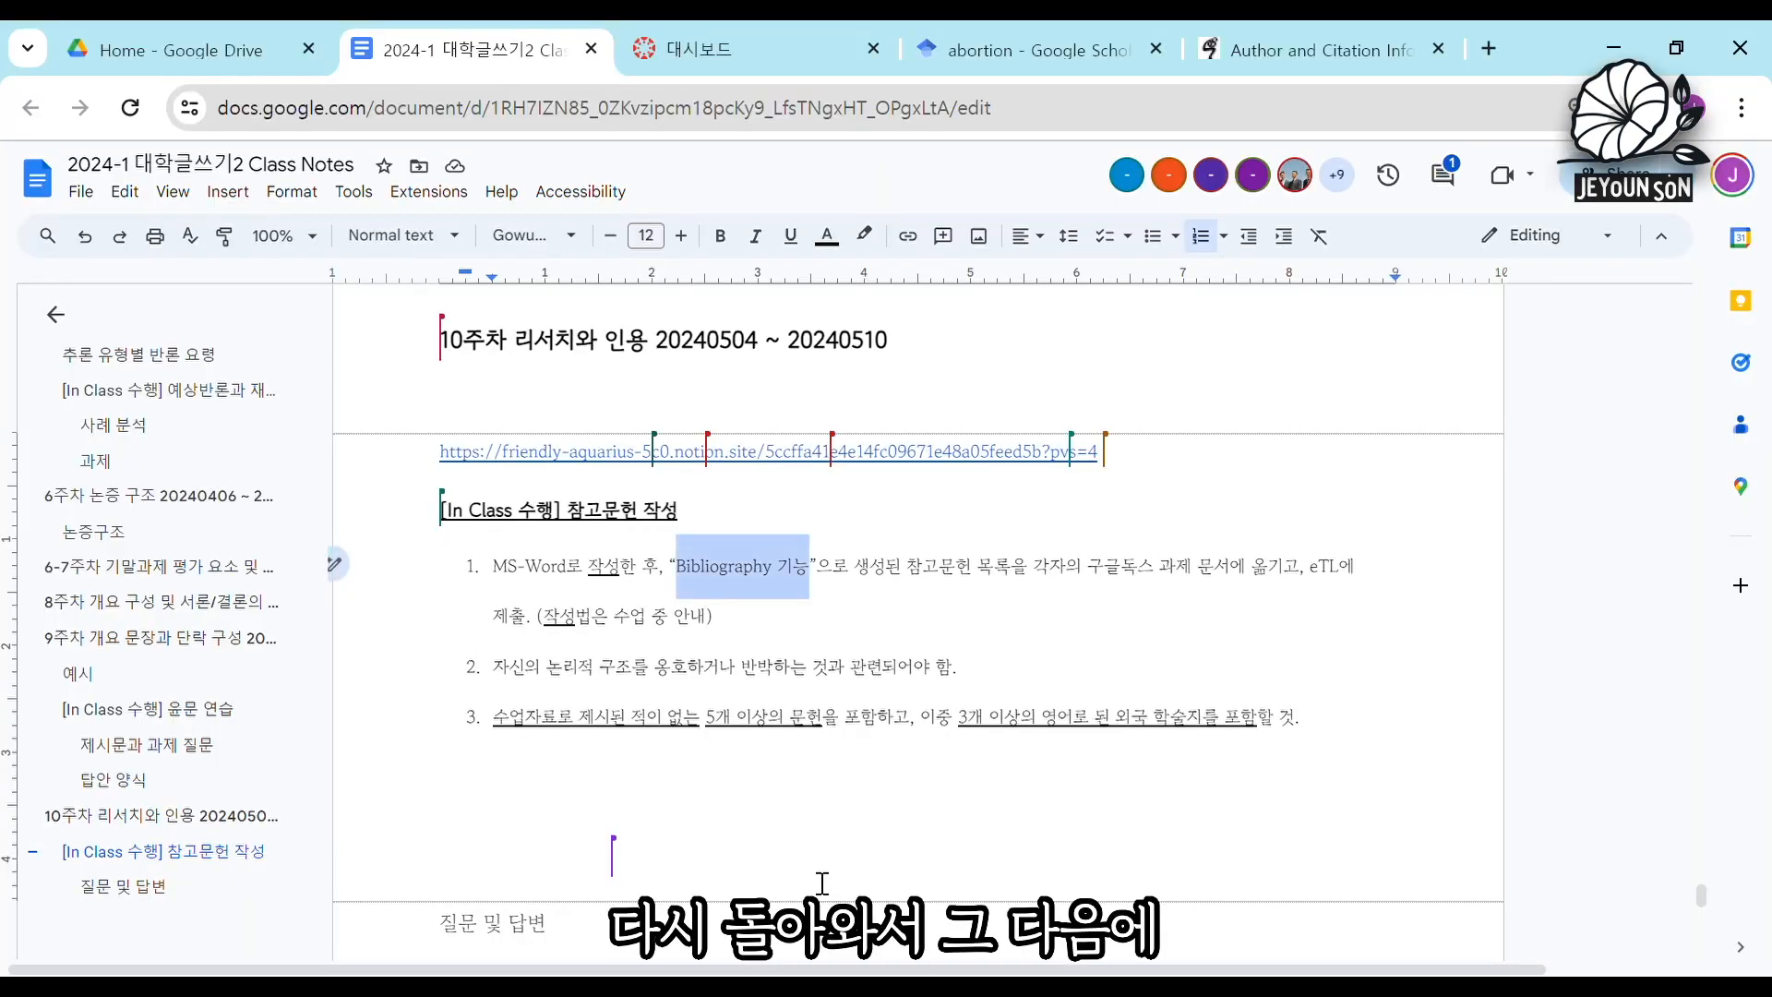
Review the three instructions under "[In Class 수행] 참고문헌 작성", covering the Bibliography function, relevance to one's argument, and required sources.
left_click(804, 638)
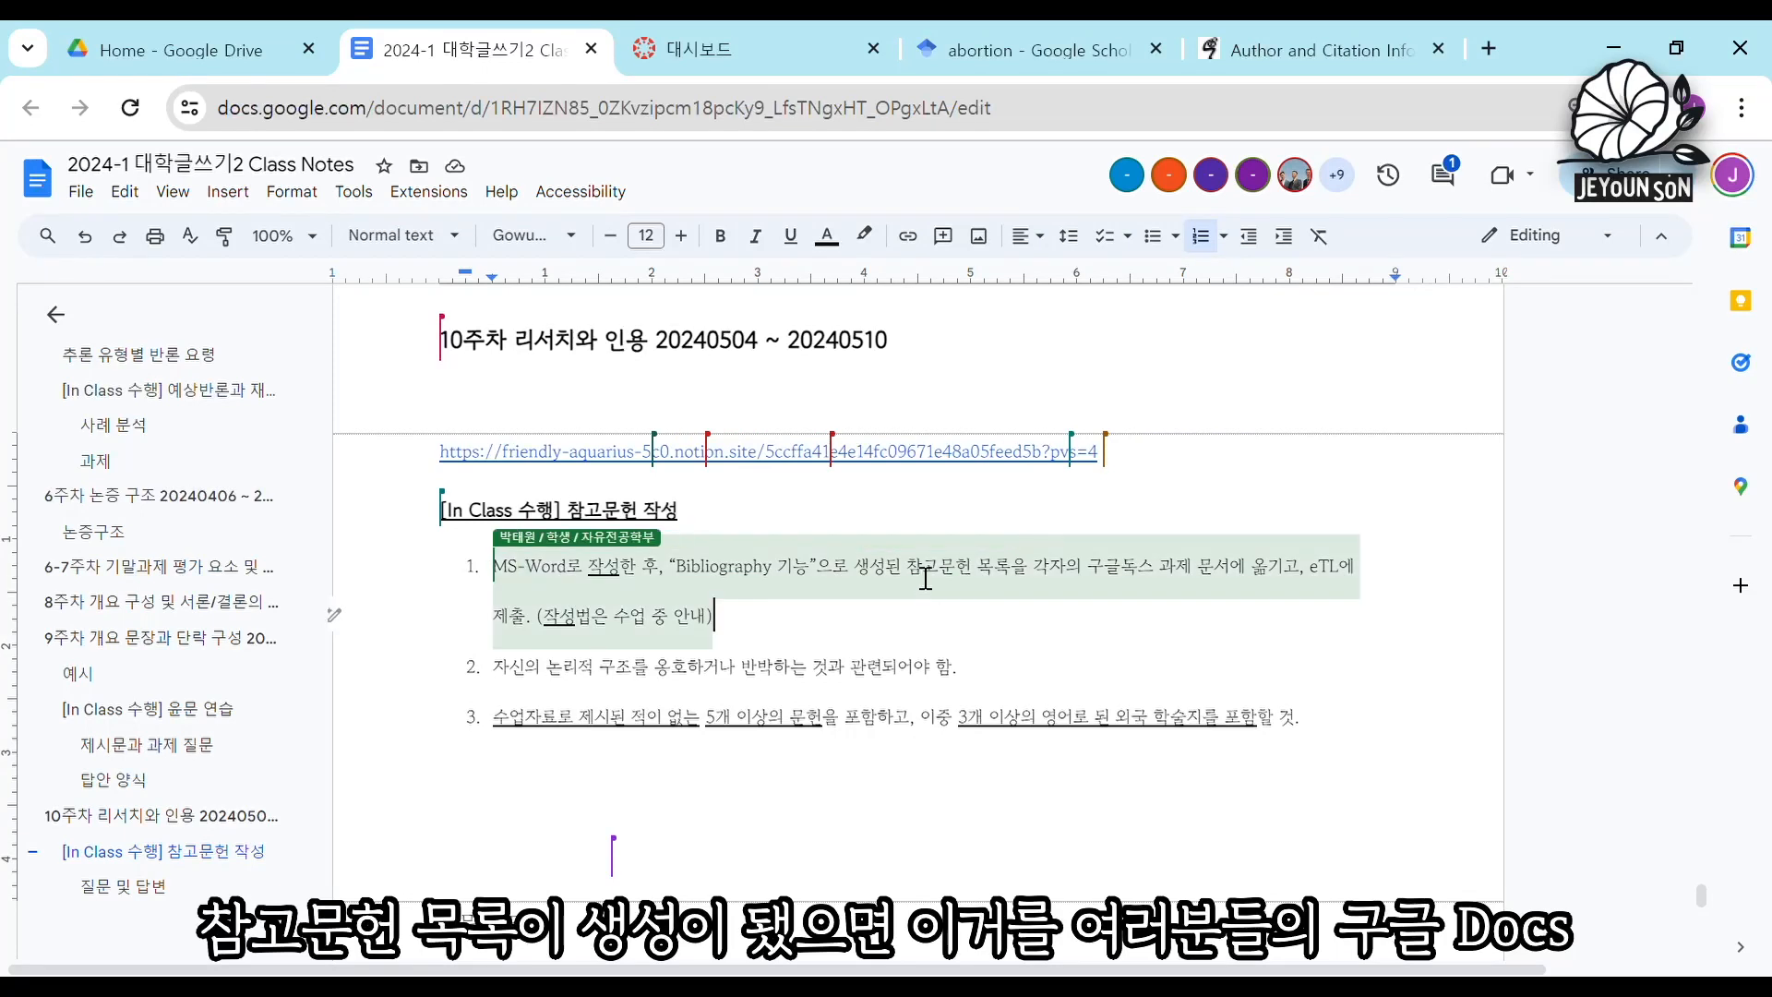
left_click_drag(909, 568, 1252, 587)
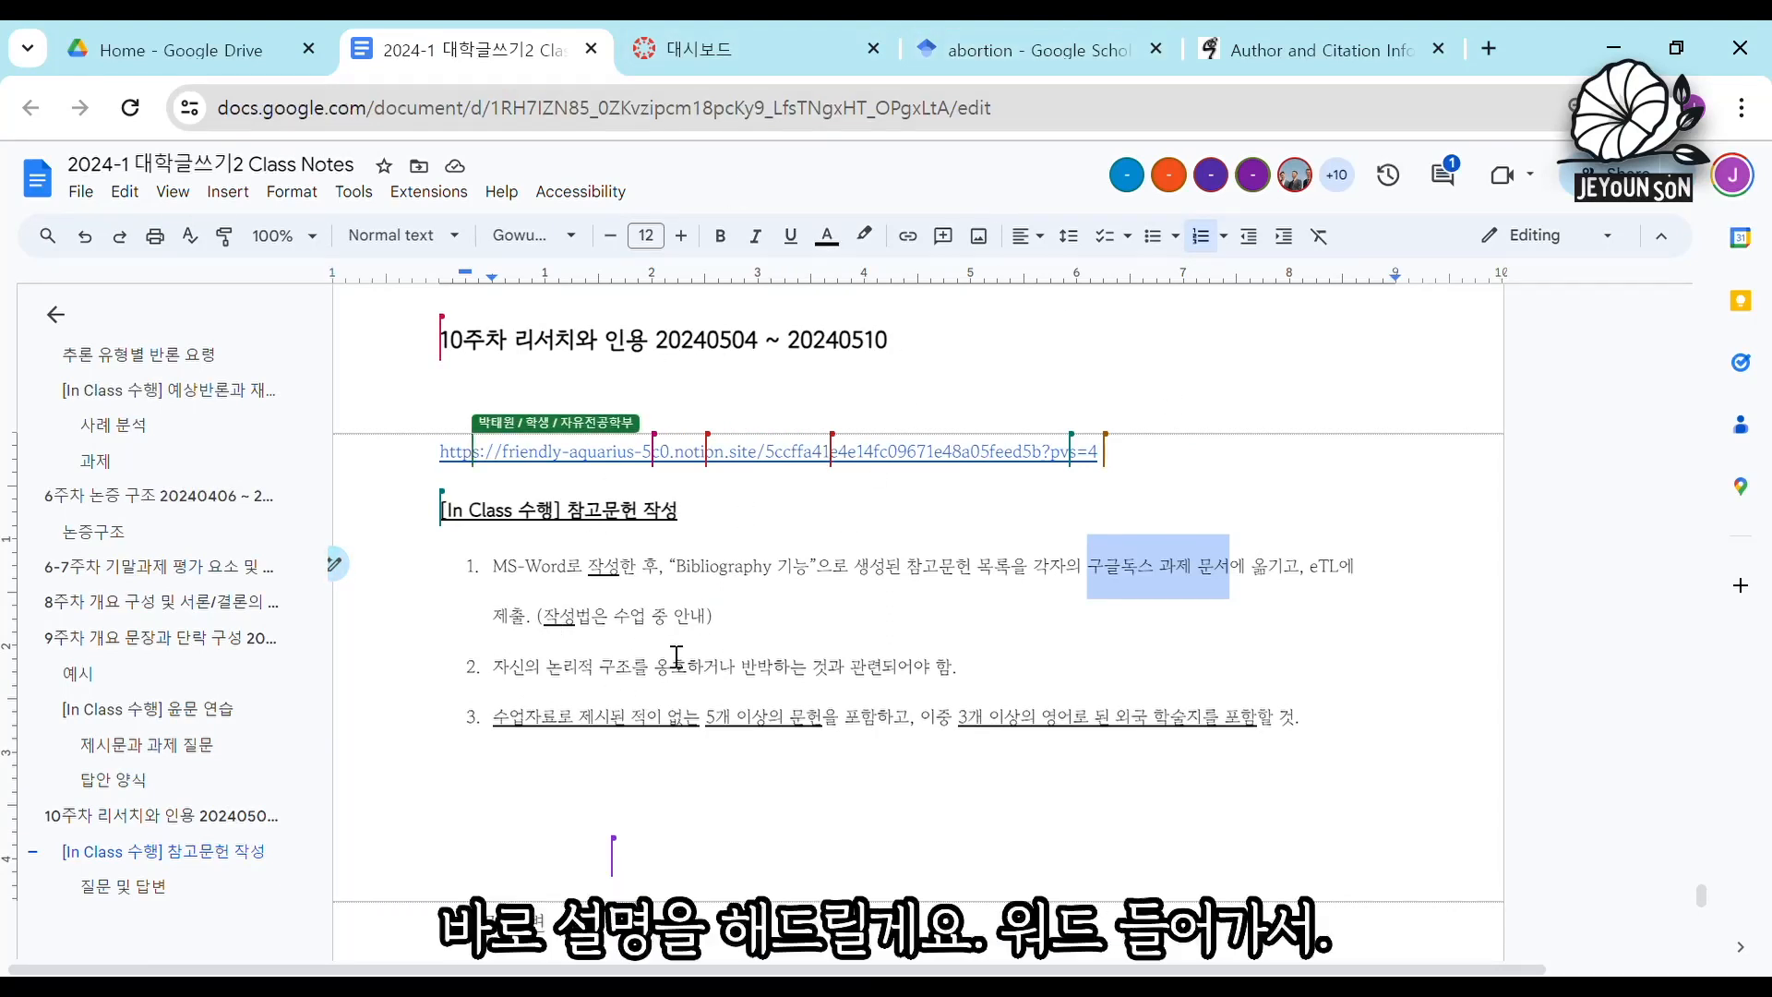
left_click(738, 630)
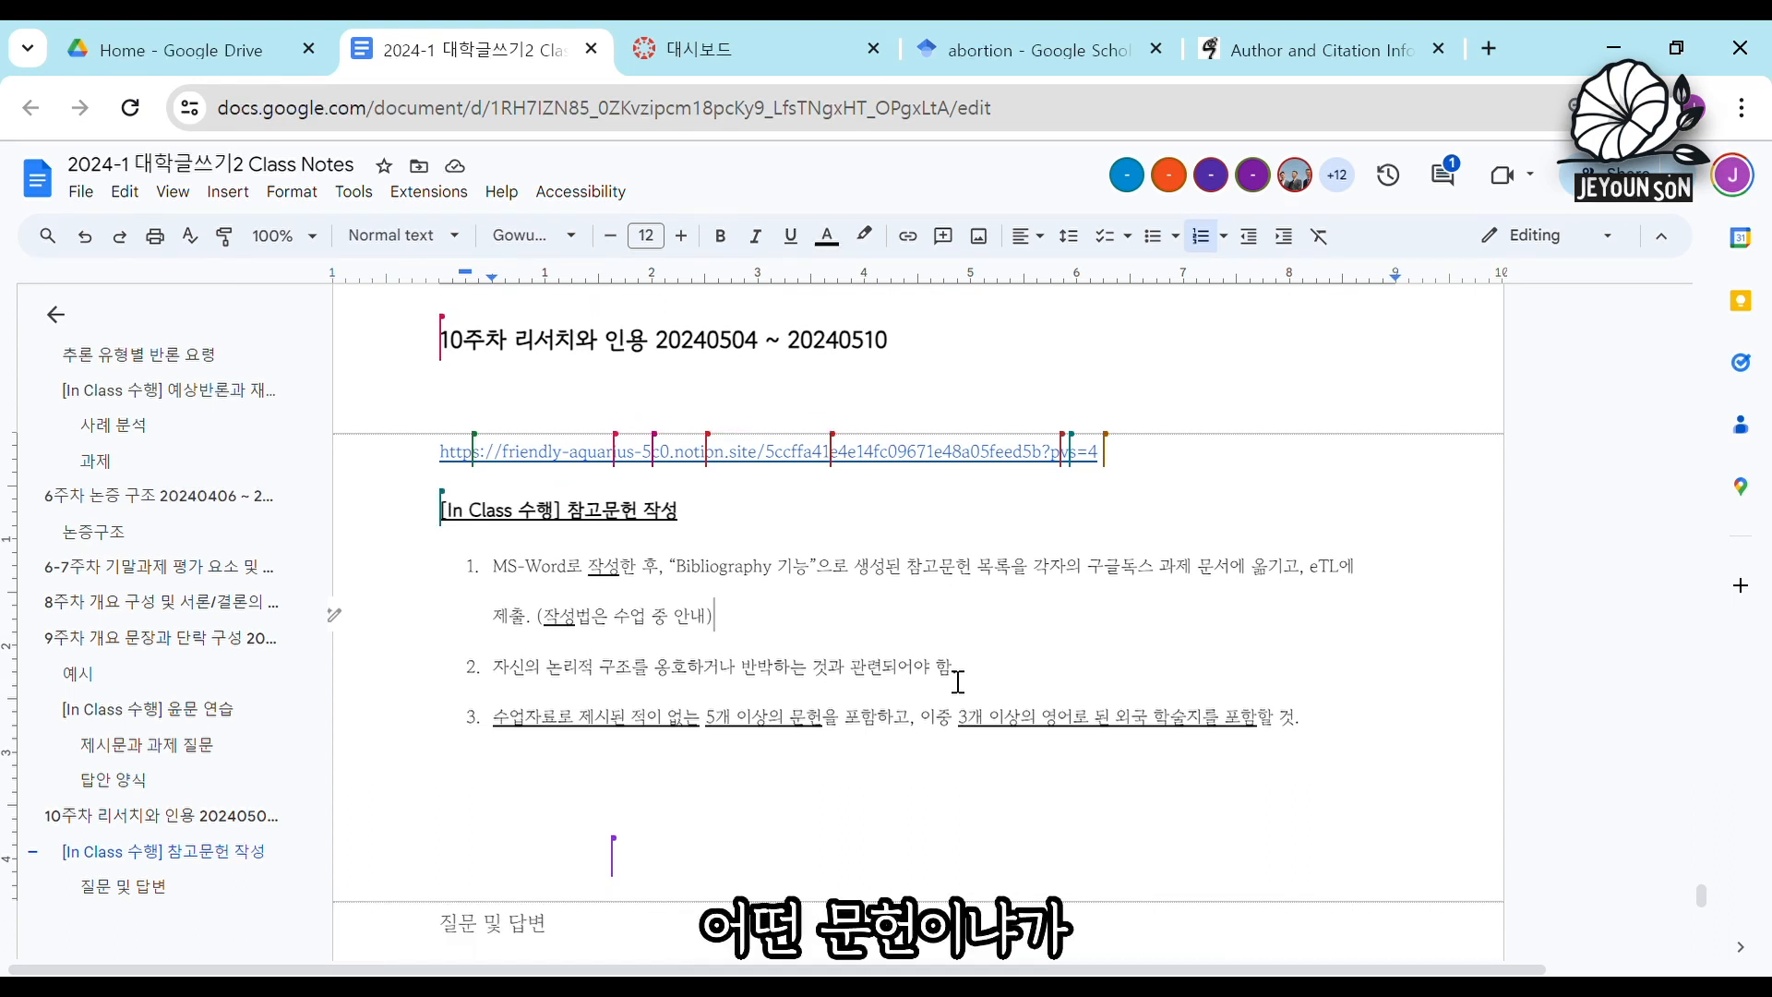
left_click(504, 674)
left_click_drag(505, 680, 534, 679)
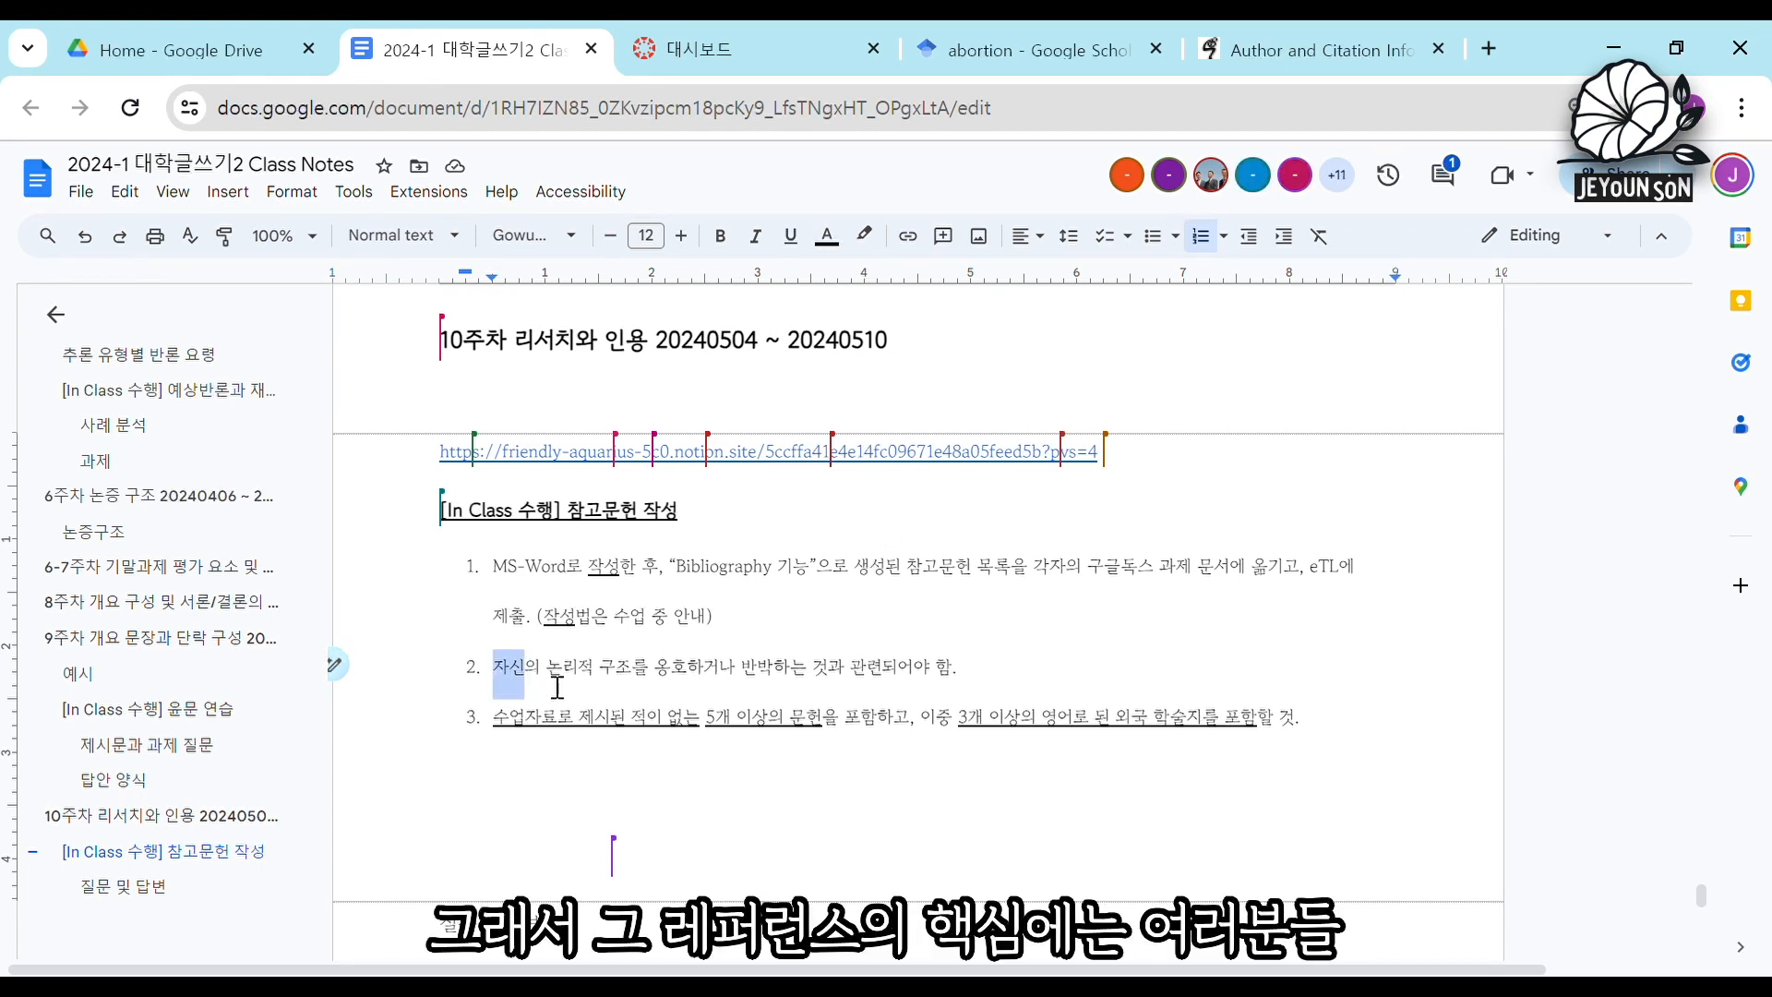
left_click(563, 679)
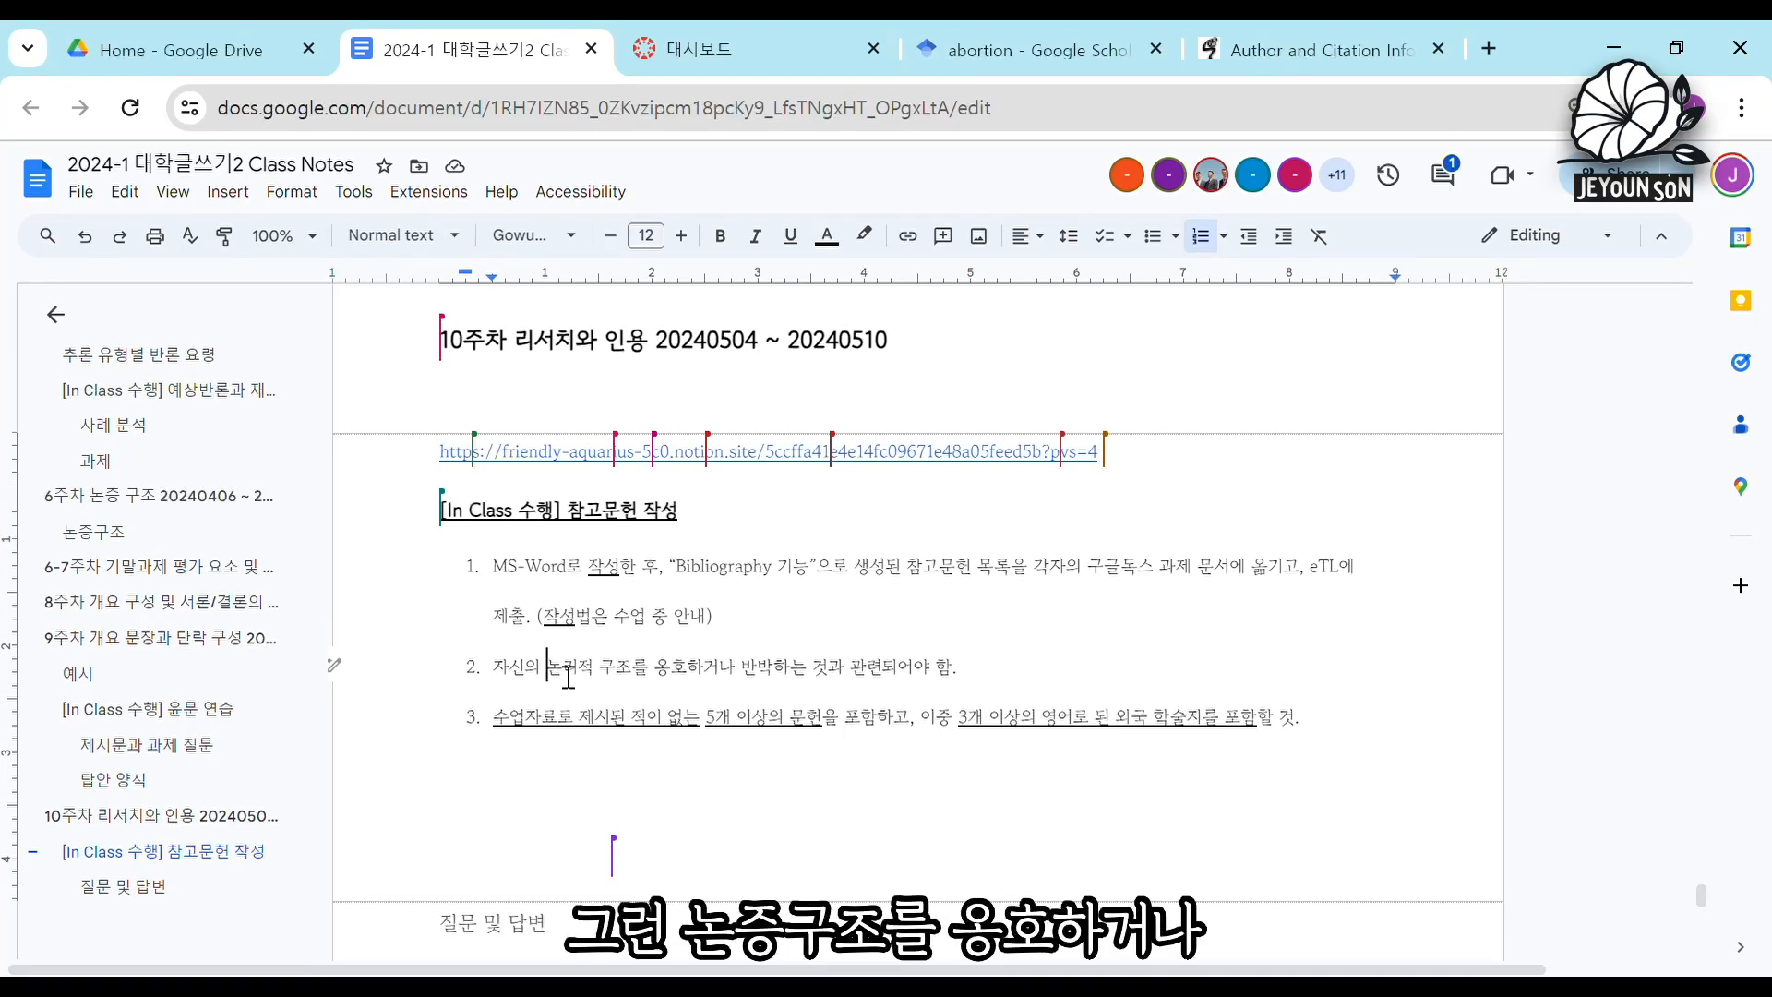
left_click(752, 679)
double_click(753, 678)
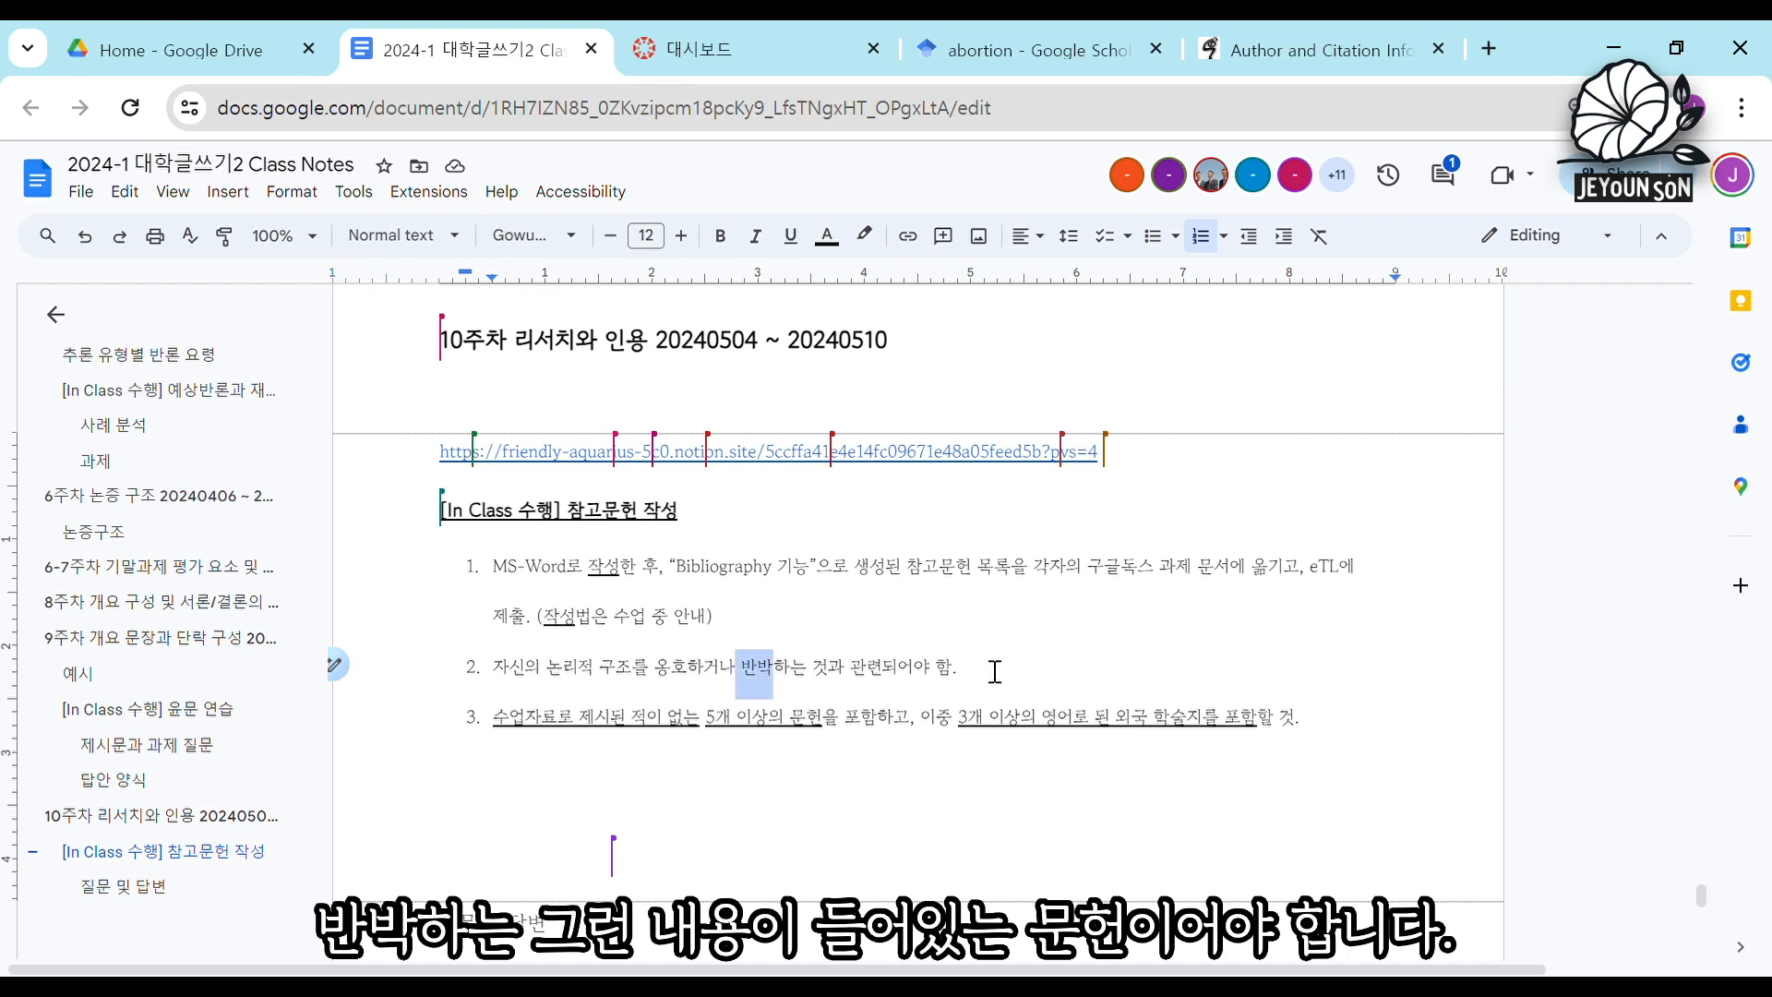
left_click(962, 683)
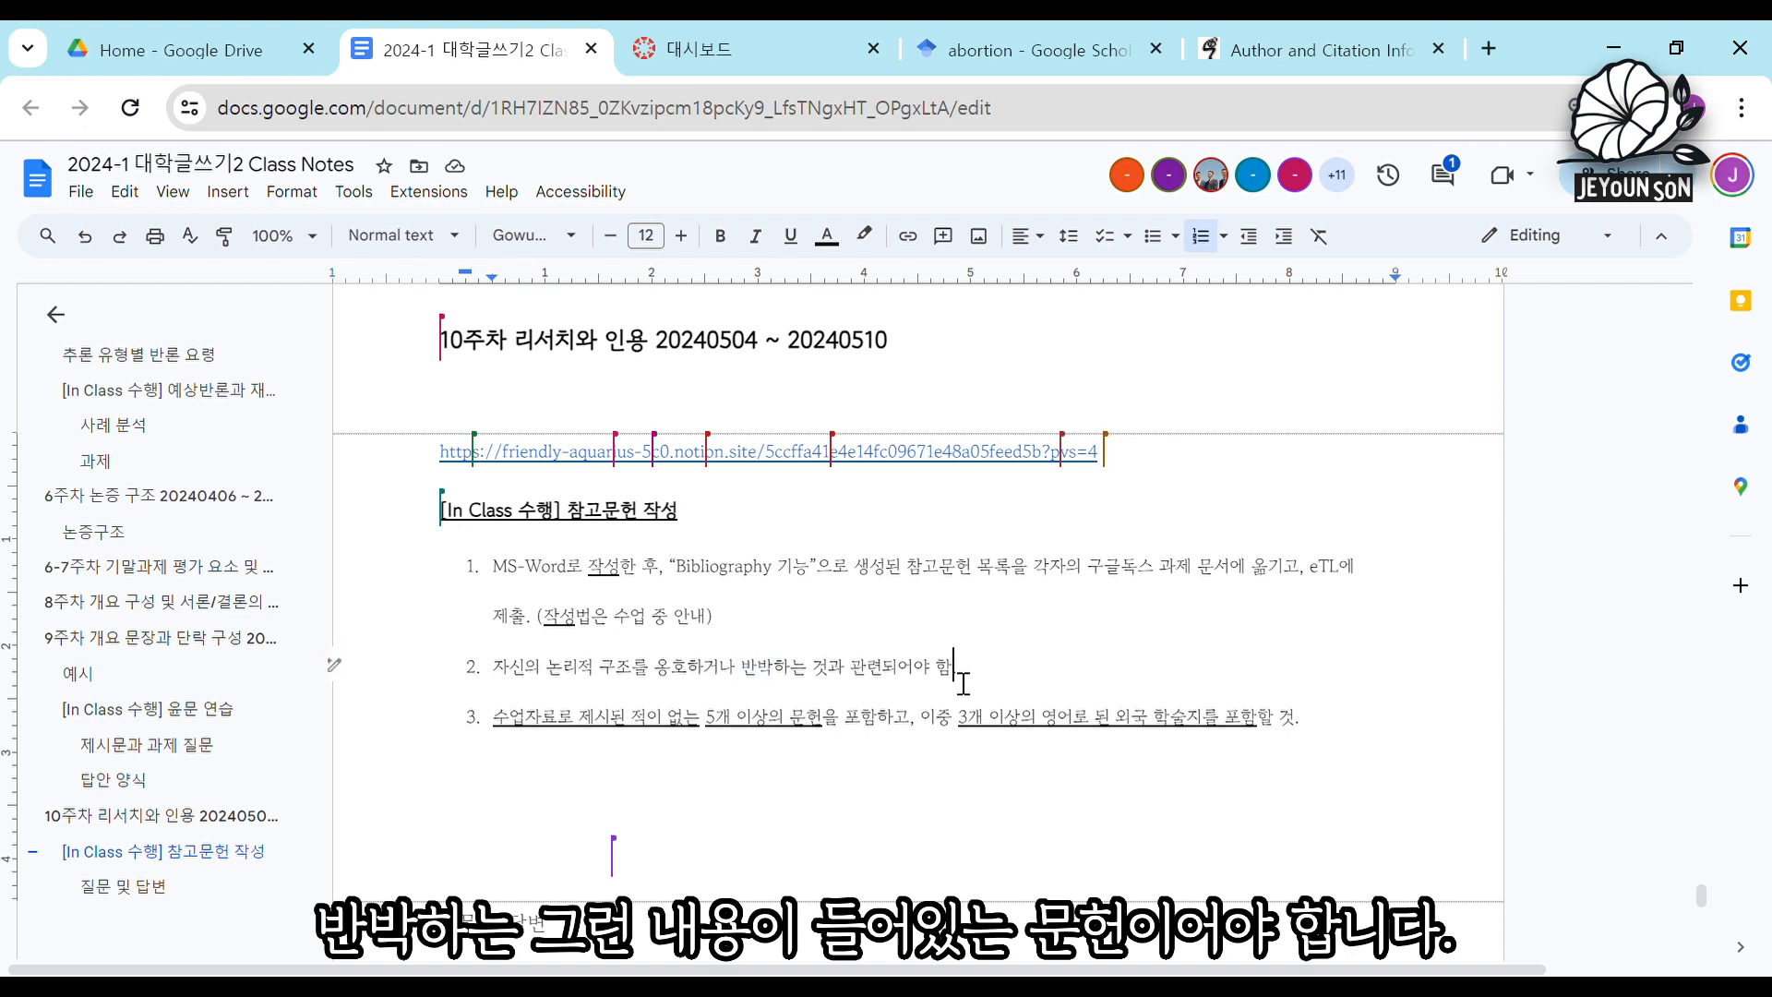
left_click(498, 681)
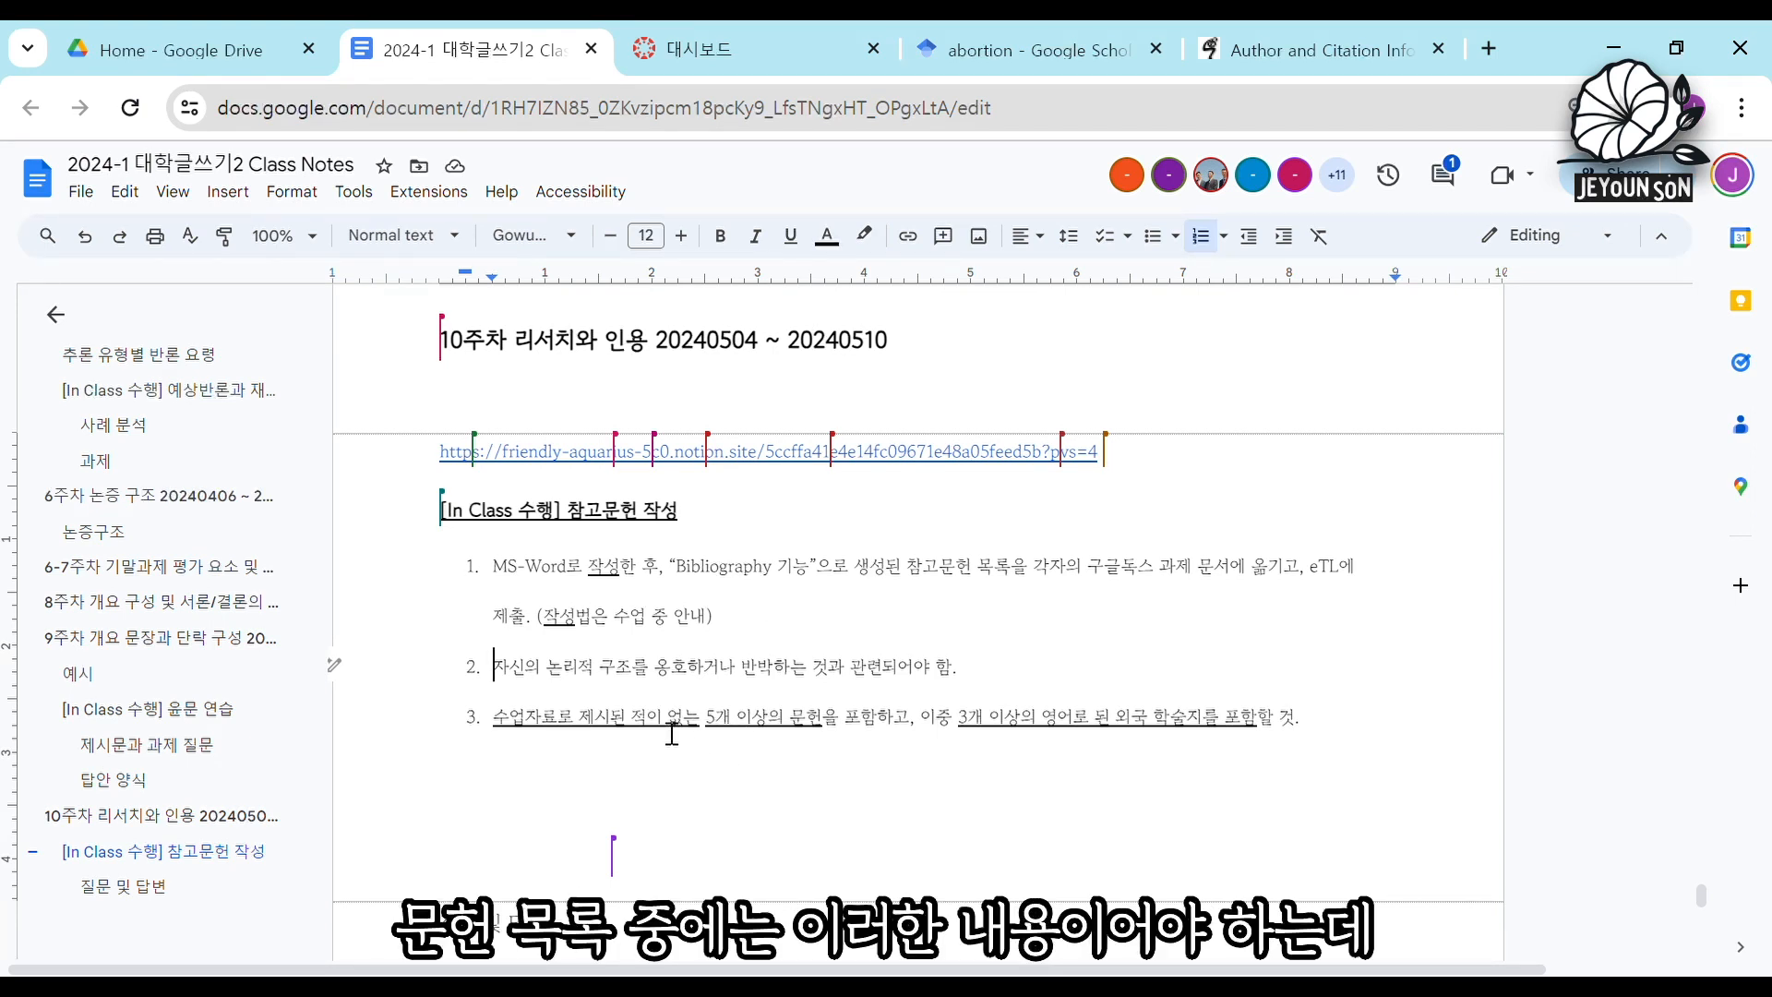
left_click_drag(514, 673, 956, 694)
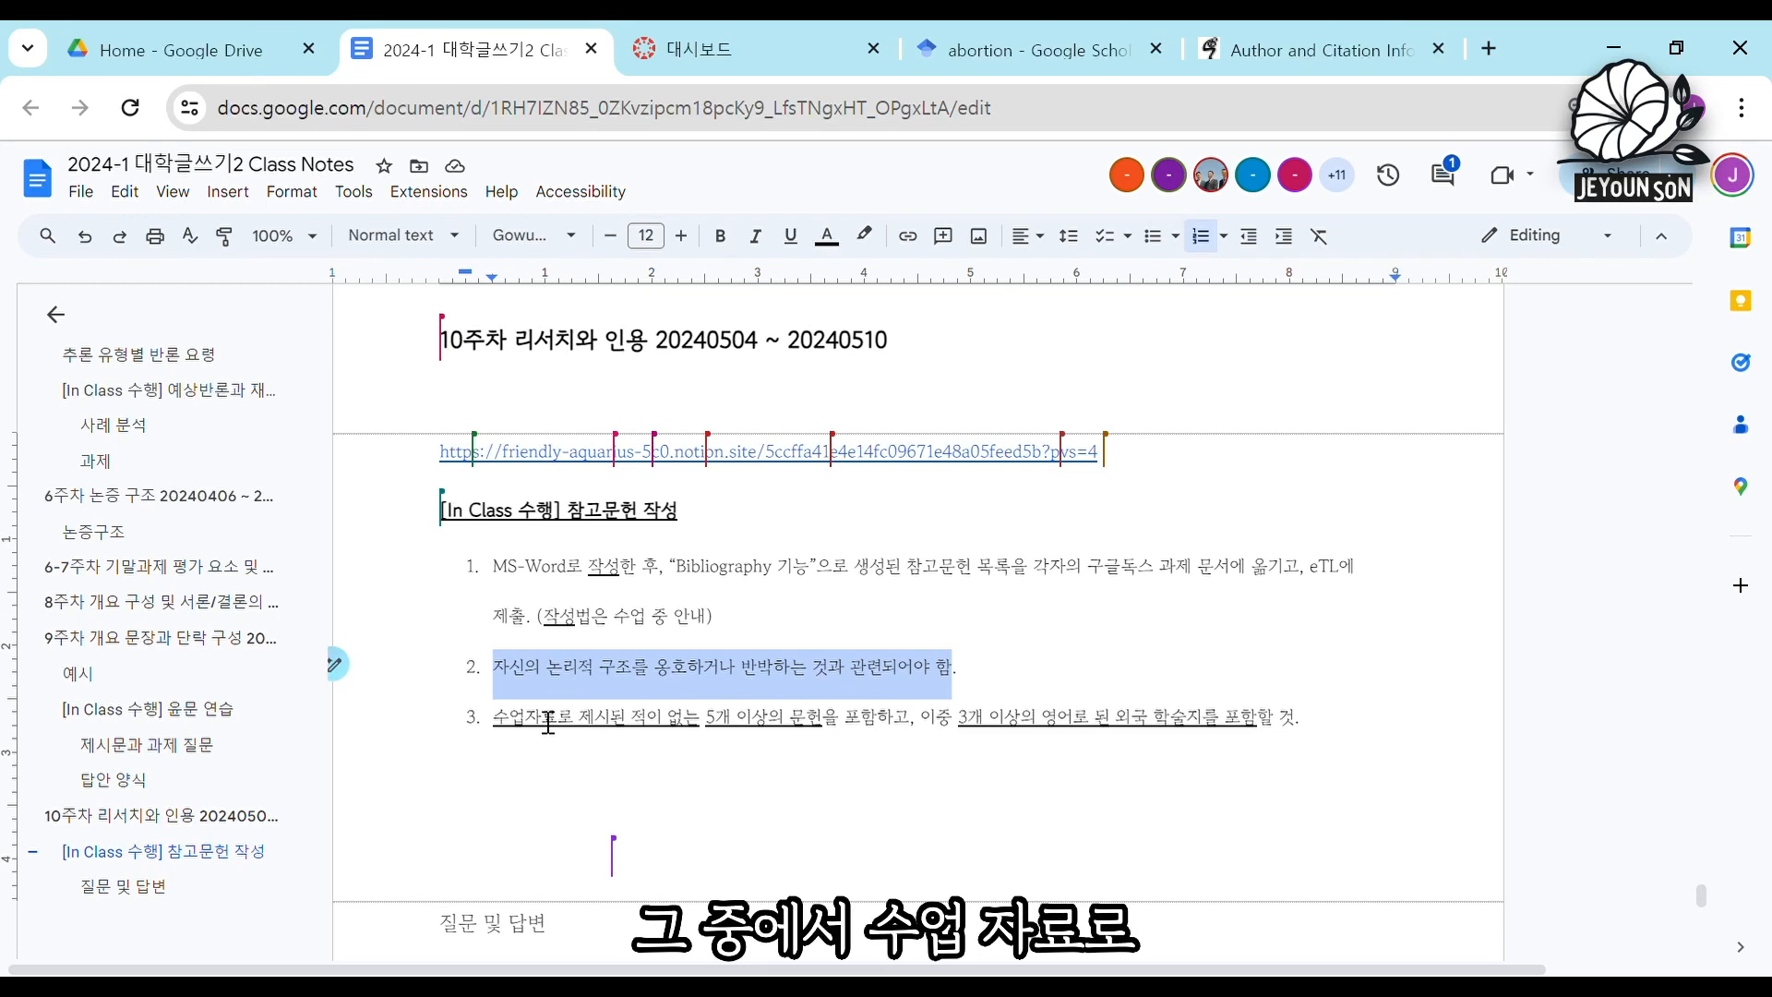
left_click_drag(499, 725, 831, 743)
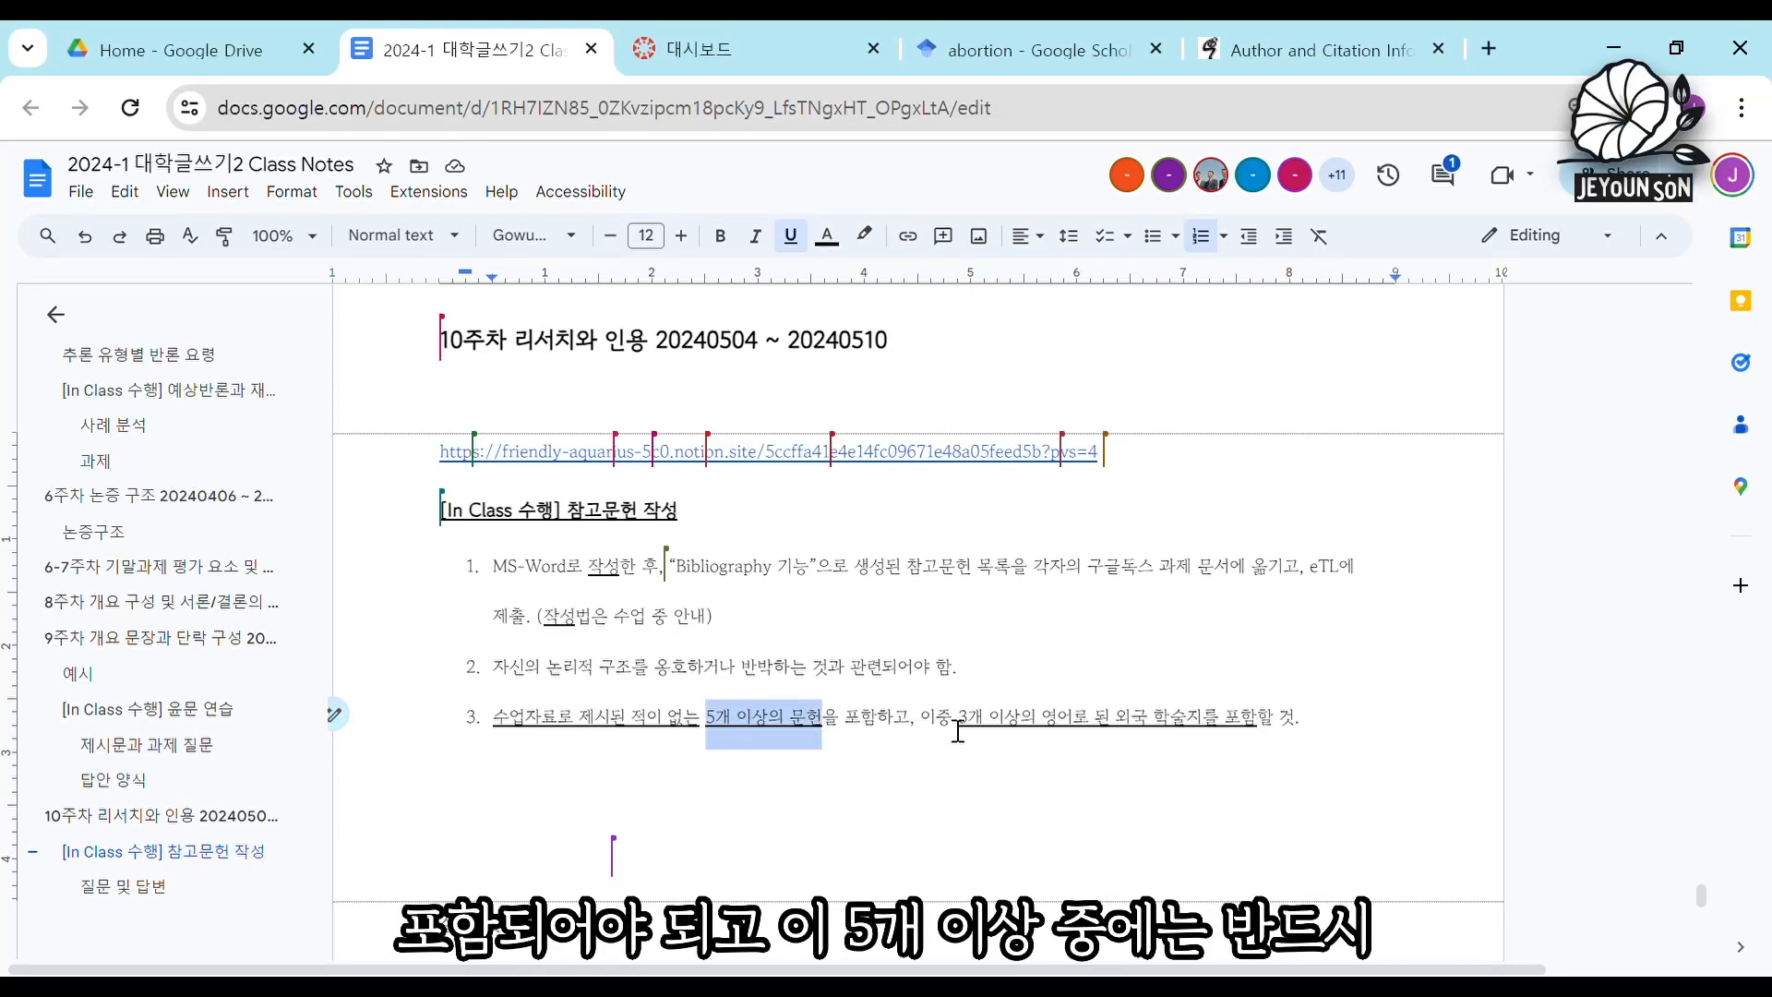
left_click_drag(955, 733, 1219, 751)
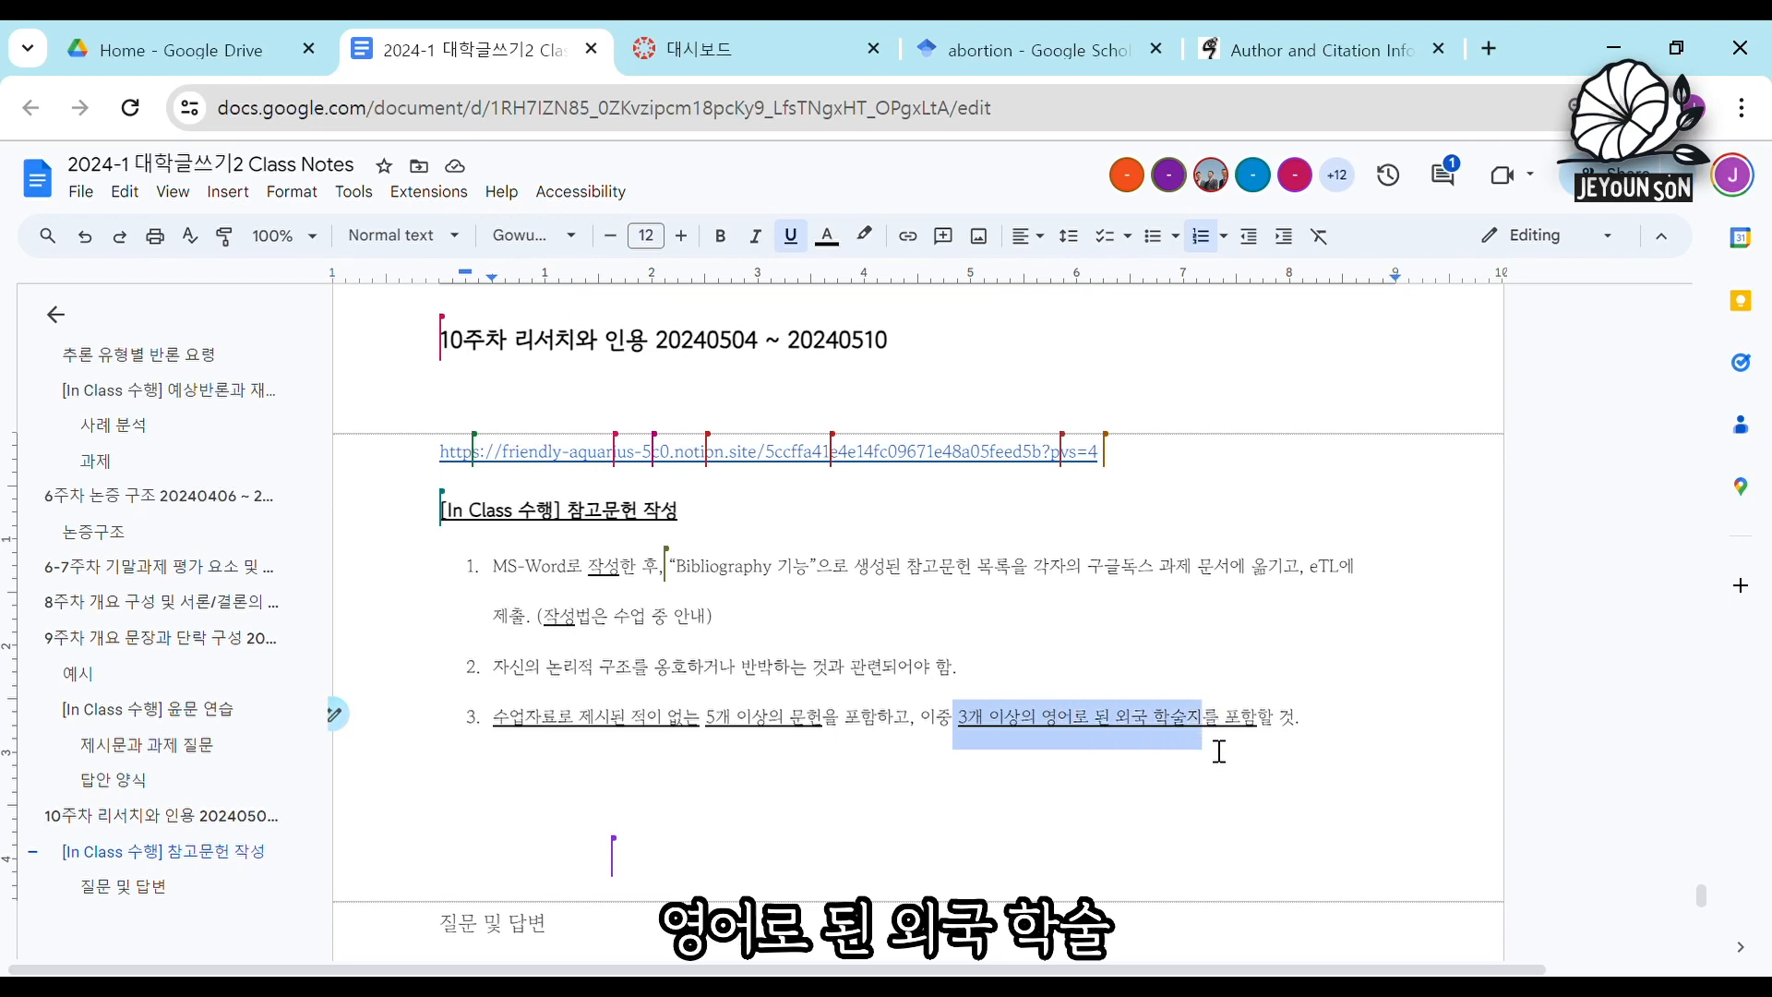
In the third instruction of the 참고문헌 작성 assignment, change "학술지를" to "학술문헌을".
left_click(1215, 743)
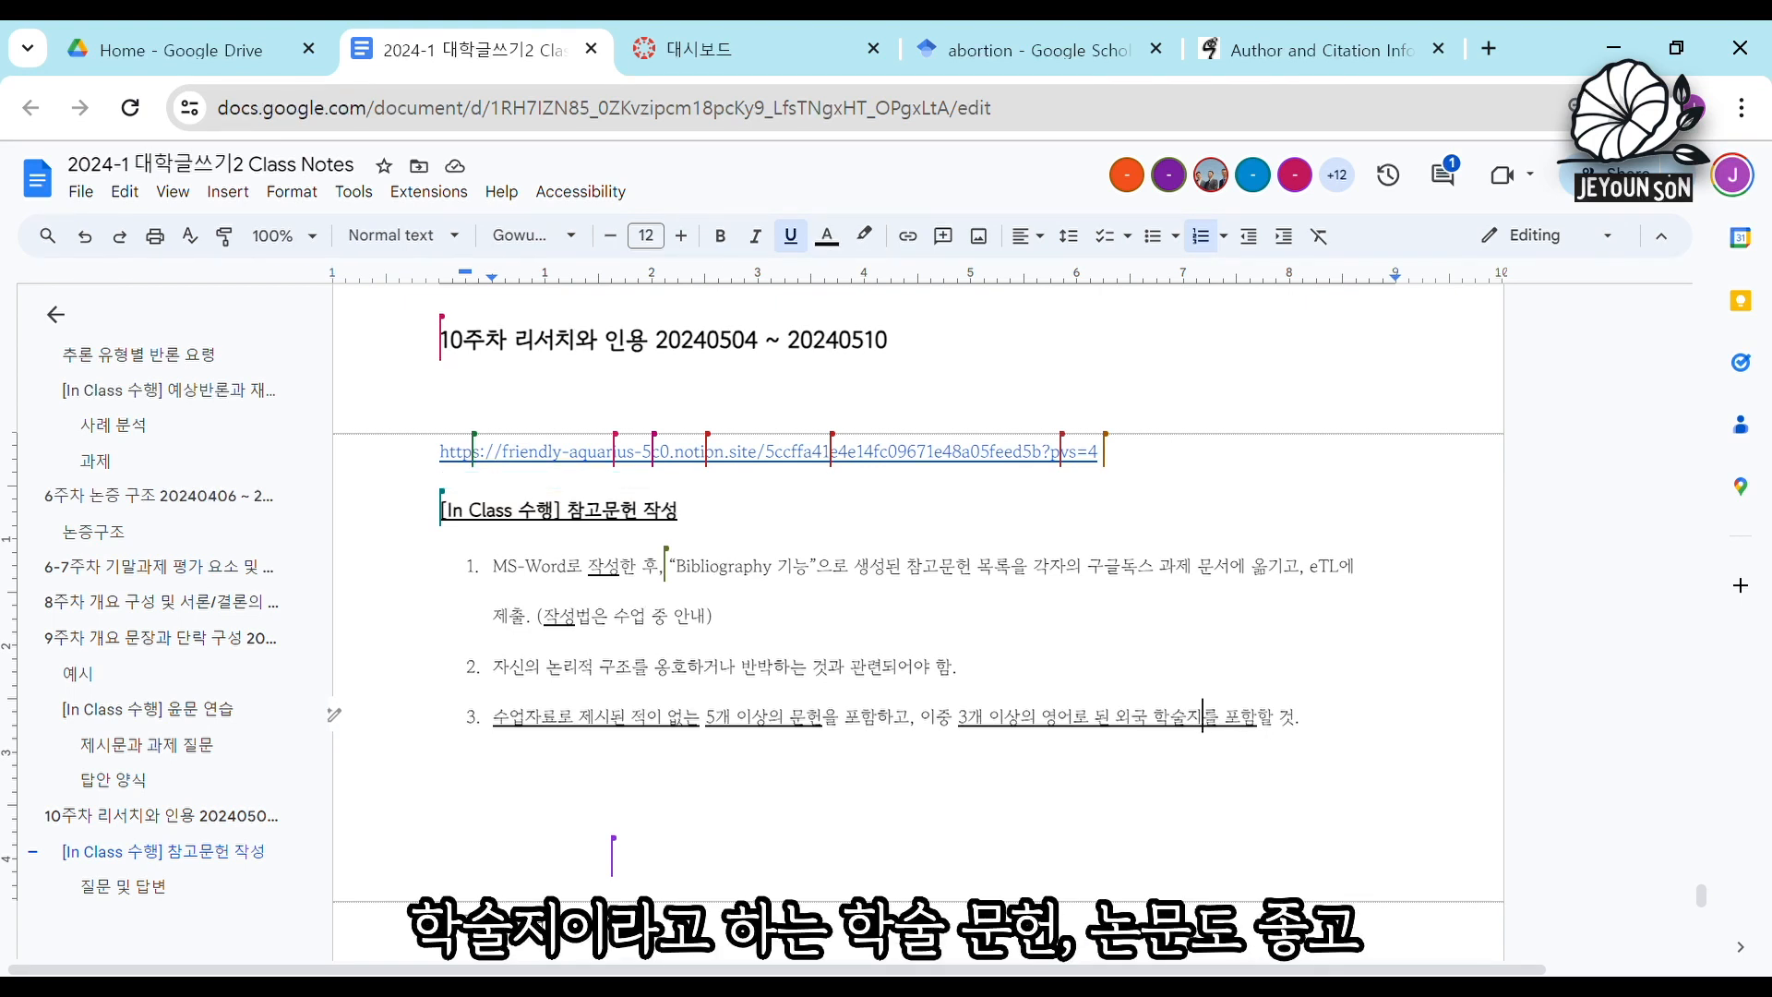
key("BackSpace")
type("ans")
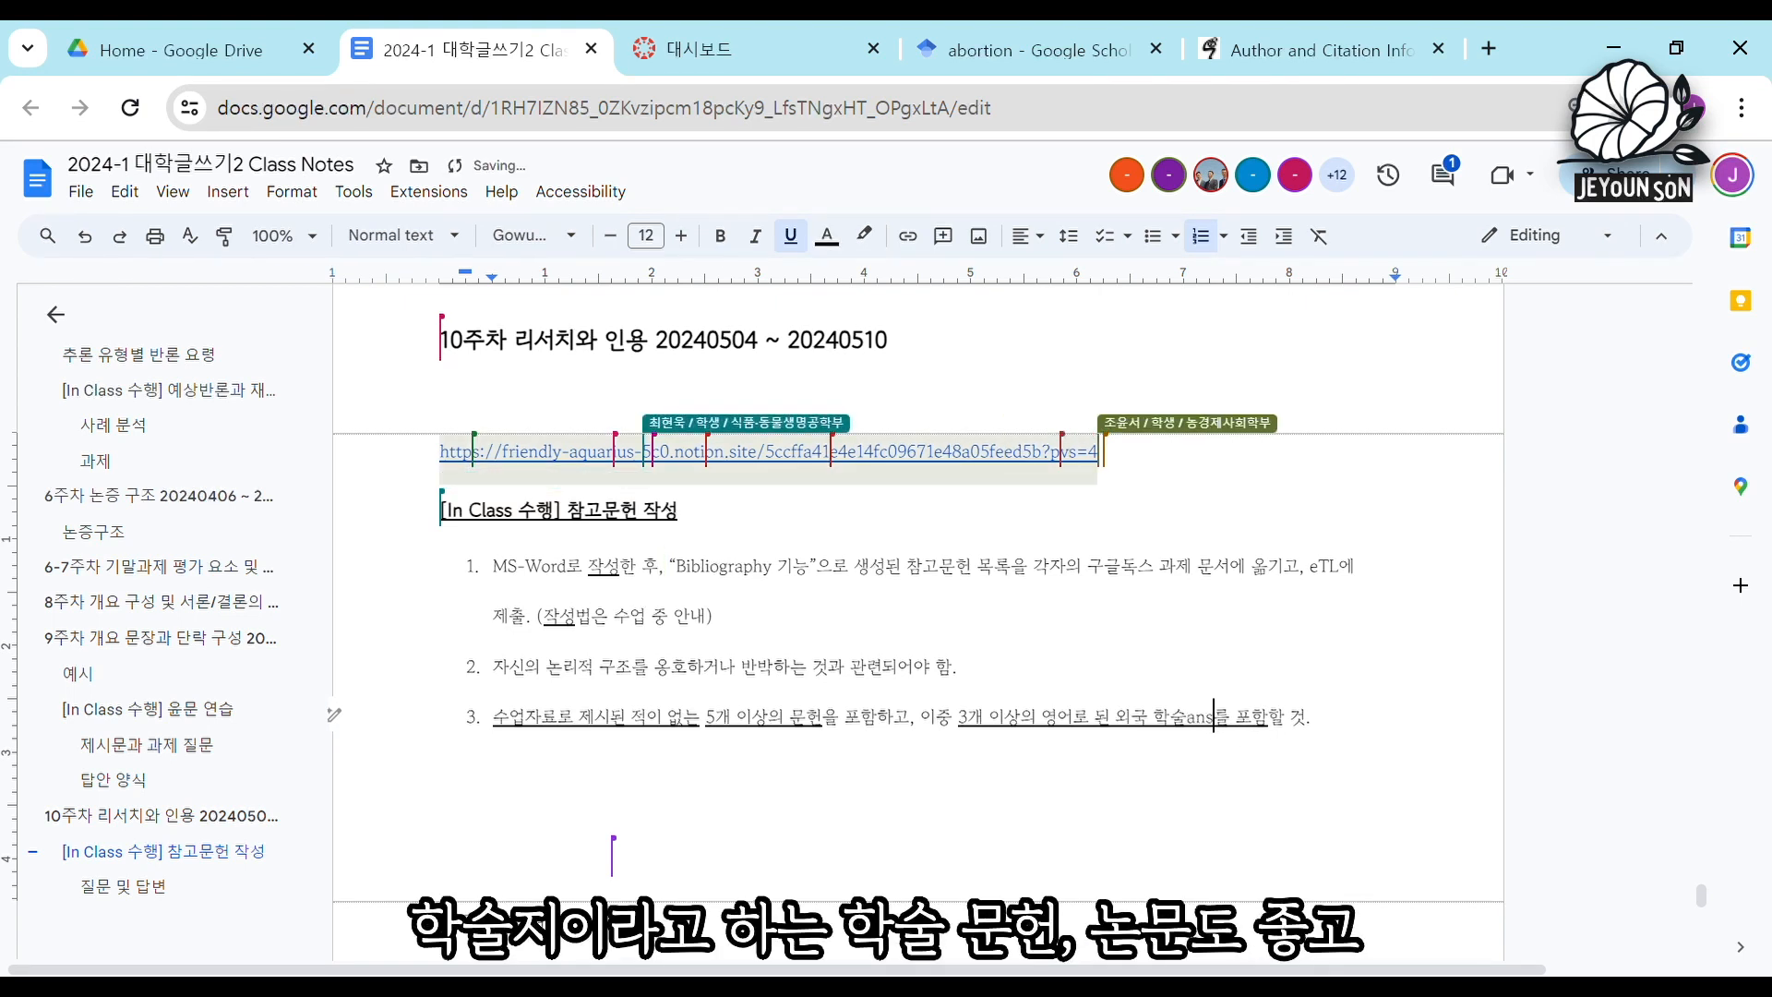
key("BackSpace")
key("BackSpace")
key("BackSpace")
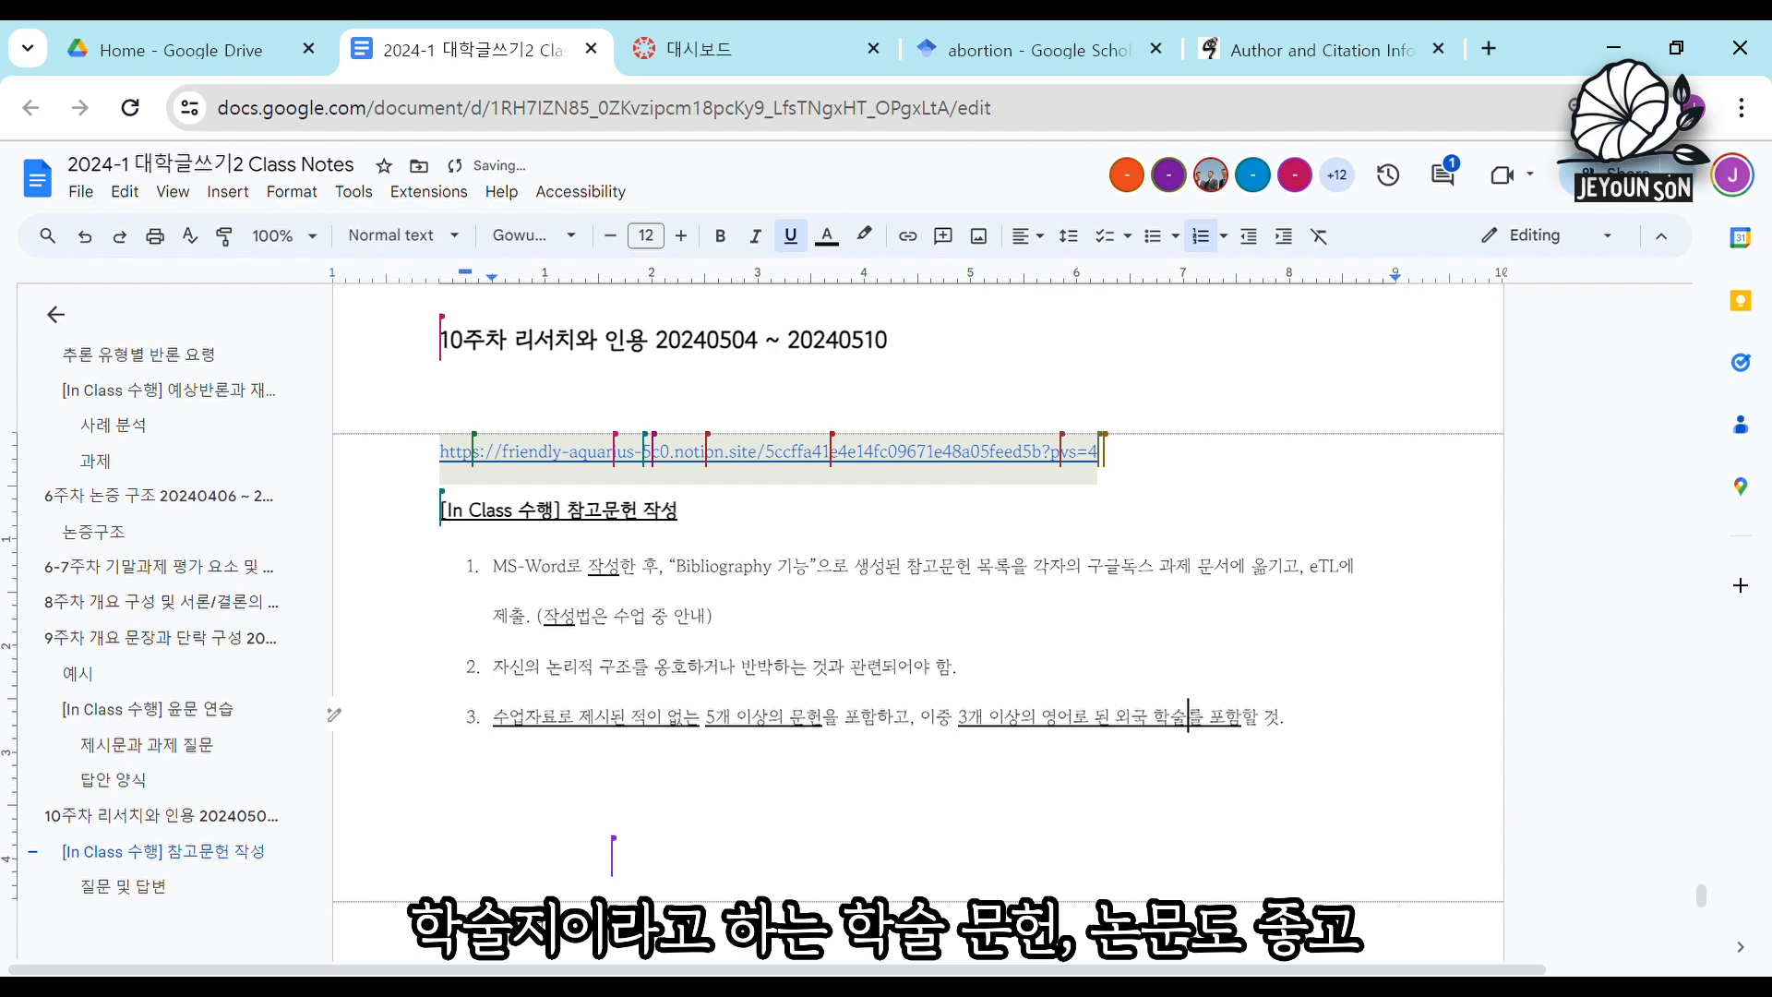
type("ANS")
type("무")
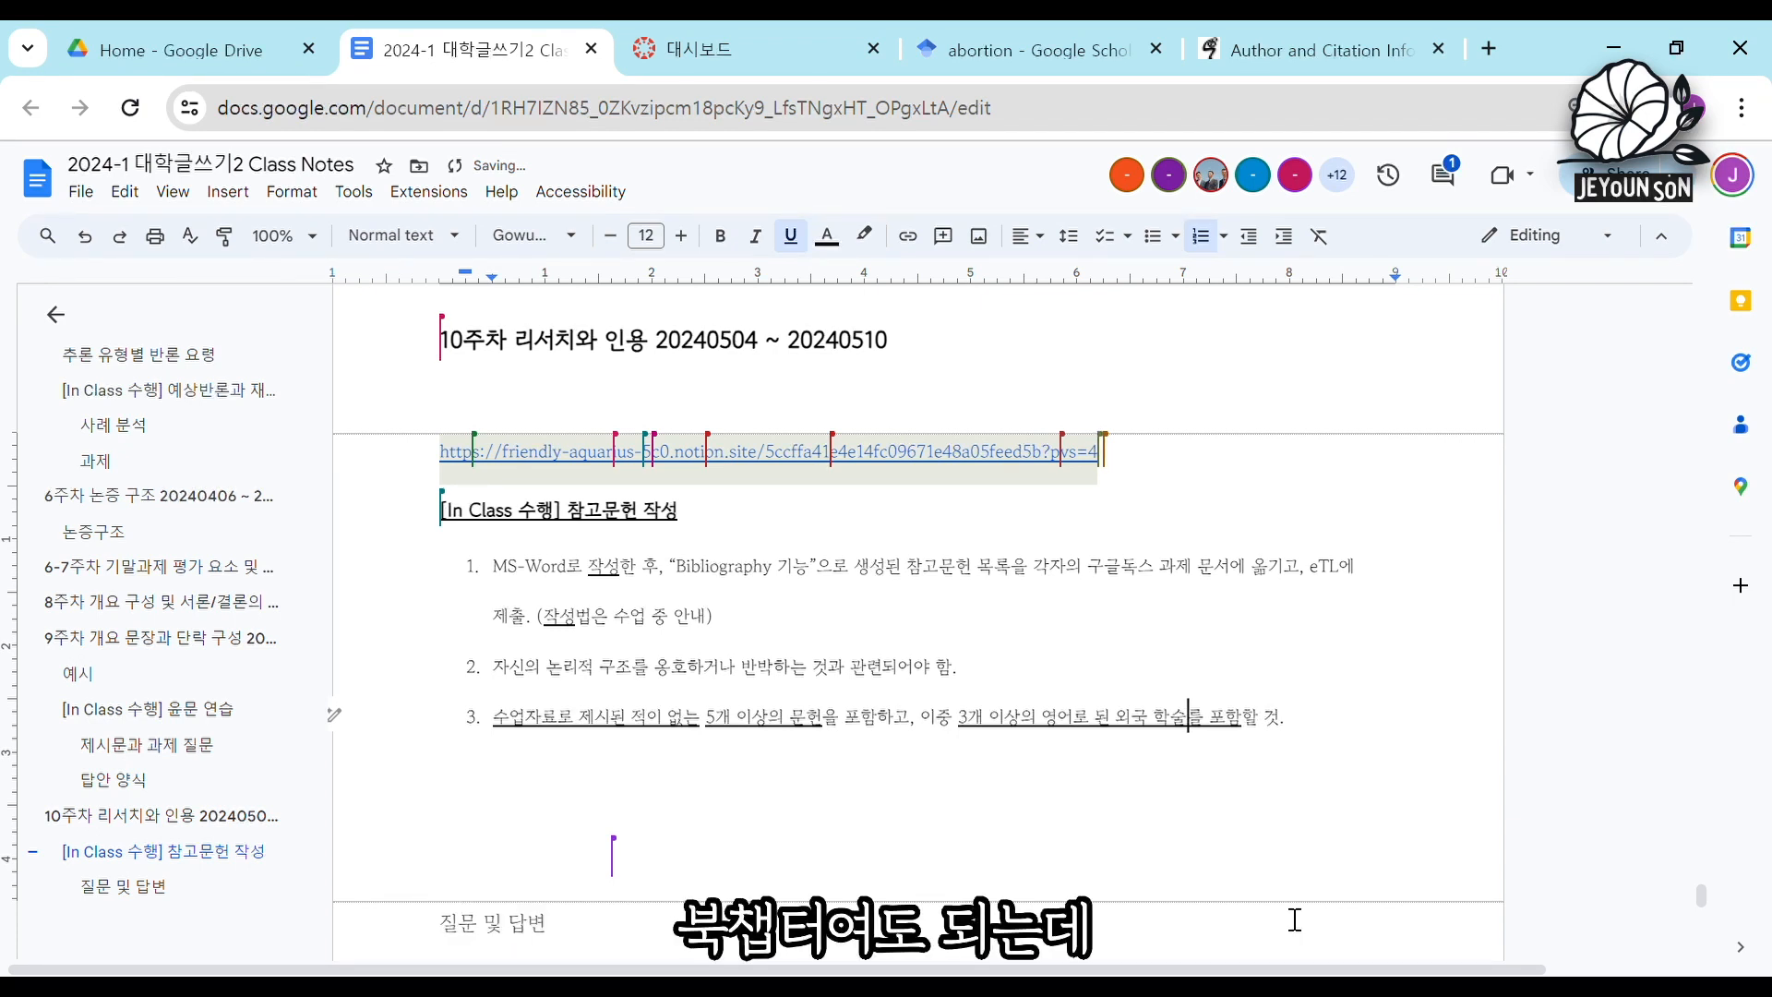
type("허")
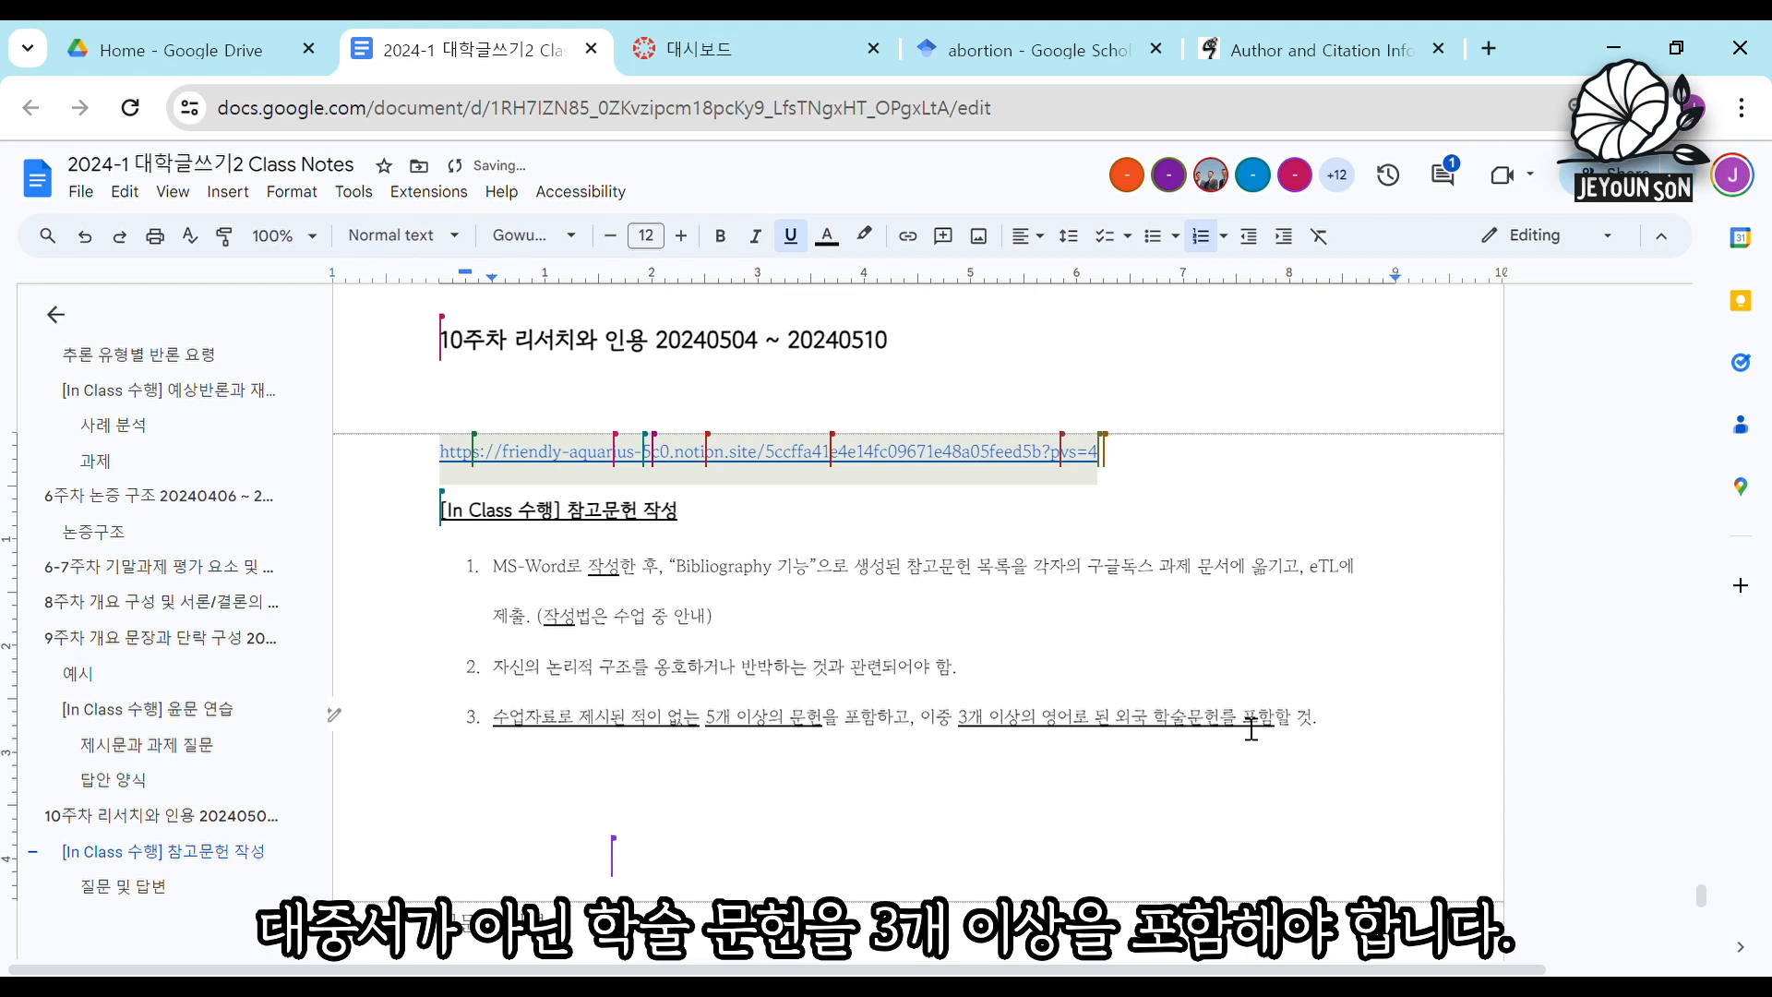
left_click_drag(1221, 724, 1234, 730)
type("을")
left_click(1050, 674)
left_click(1331, 729)
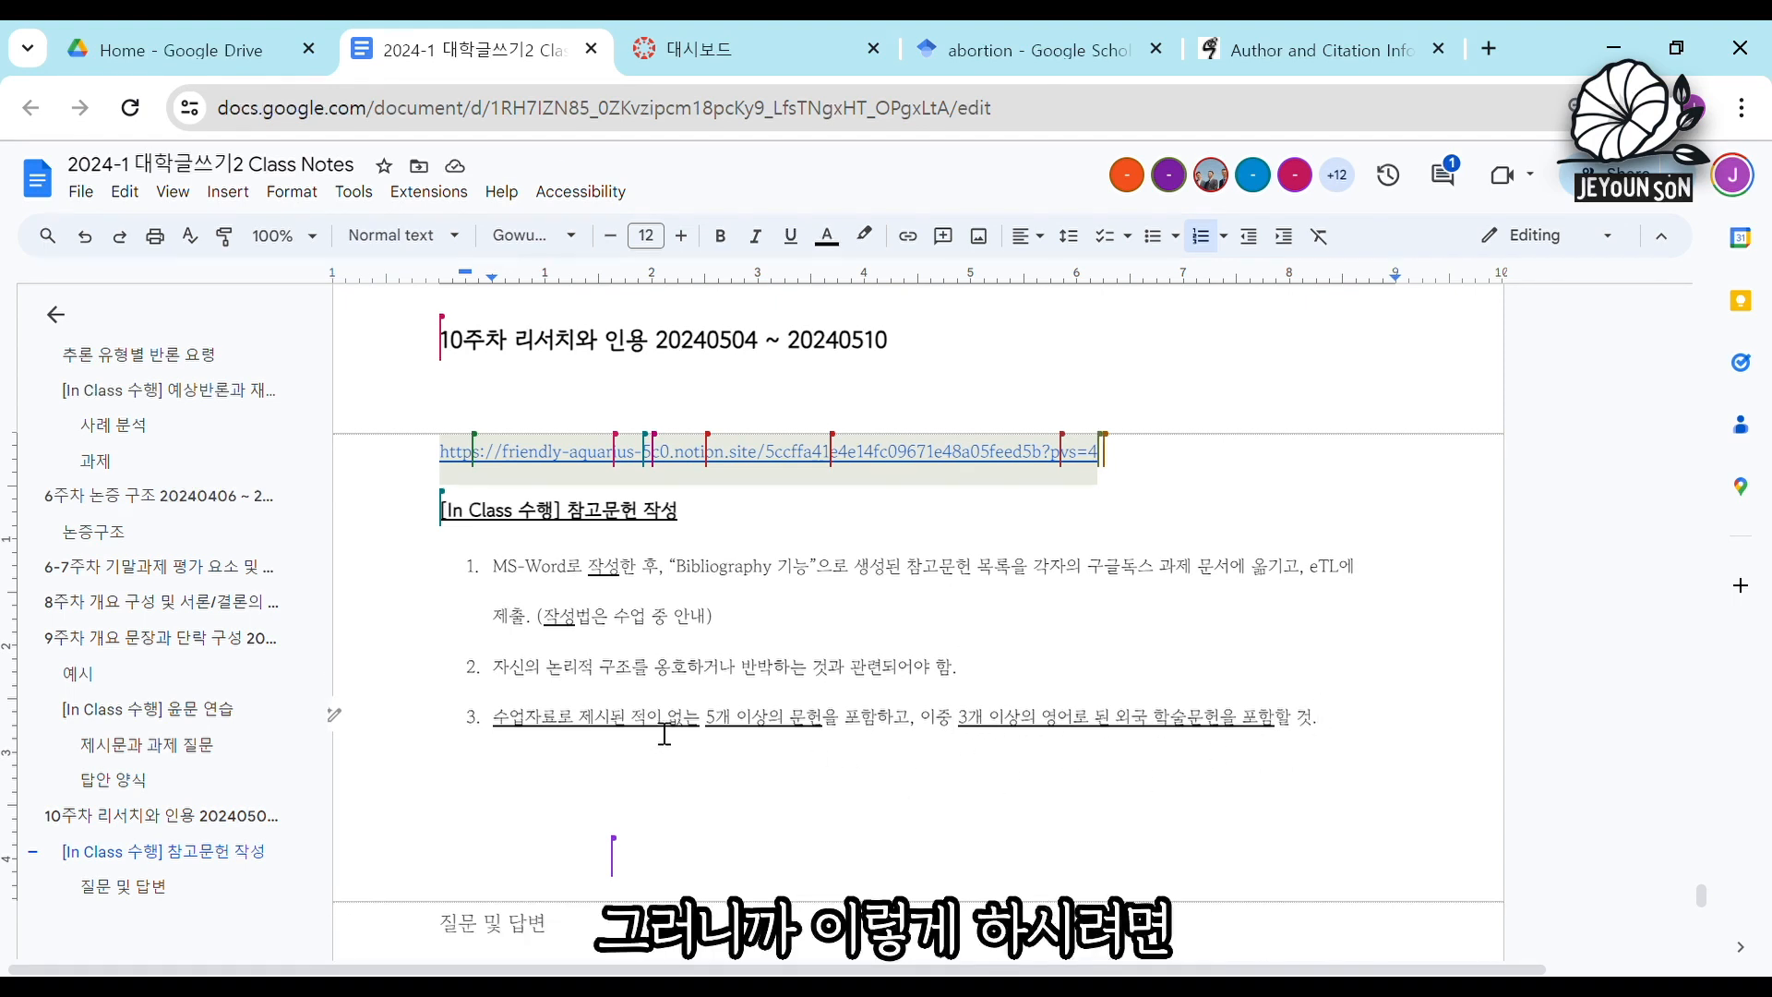
Reread the assignment instructions, checking how the academic-literature requirement relates to the logical structure named in the second instruction.
left_click(746, 717)
left_click_drag(1329, 729, 495, 593)
left_click(627, 625)
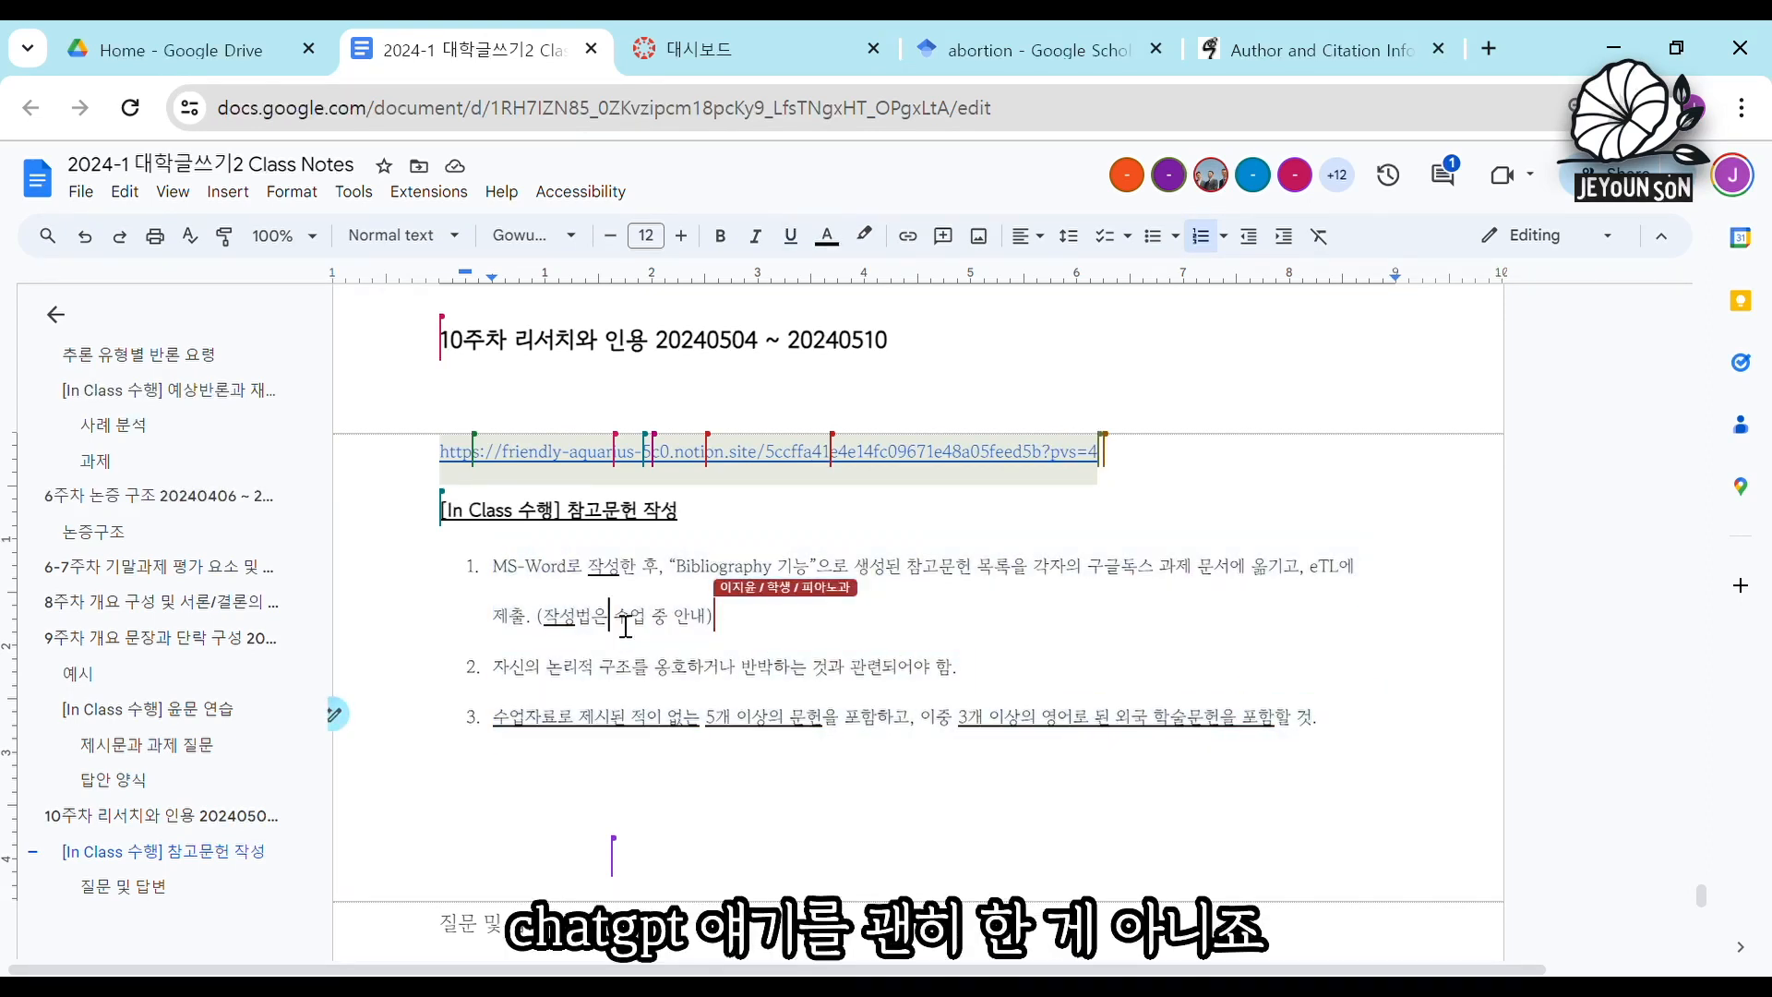
left_click(894, 722)
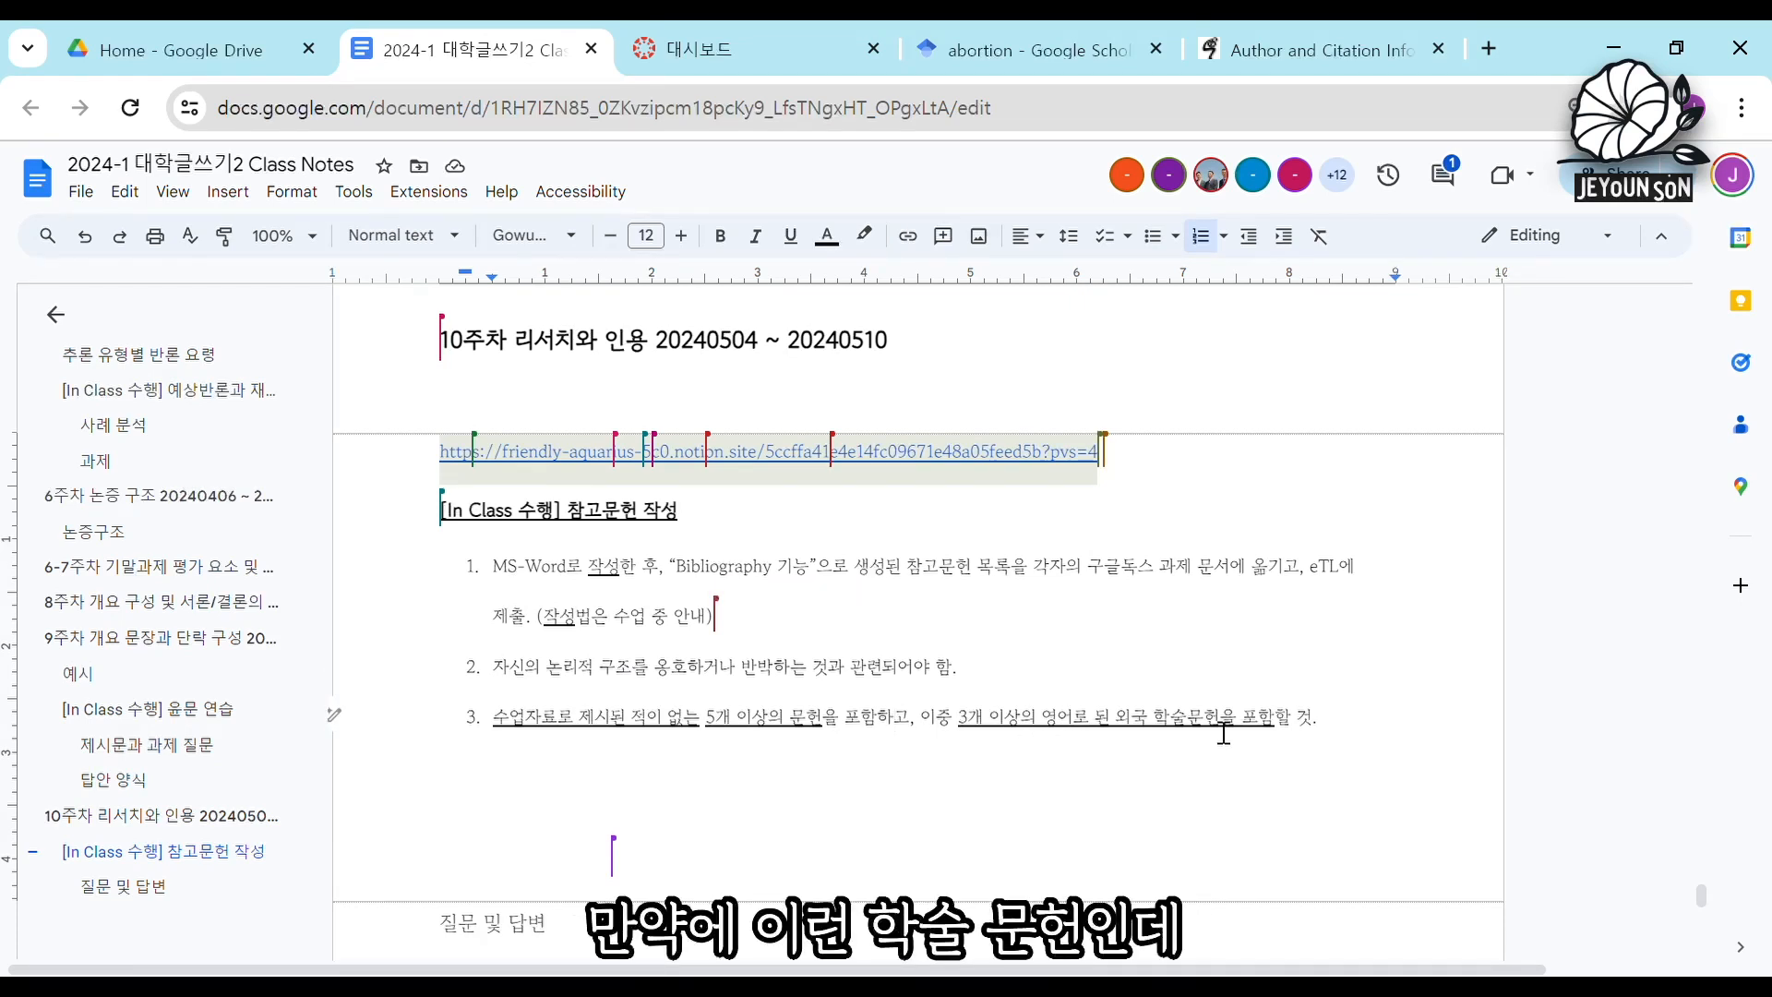
double_click(1173, 733)
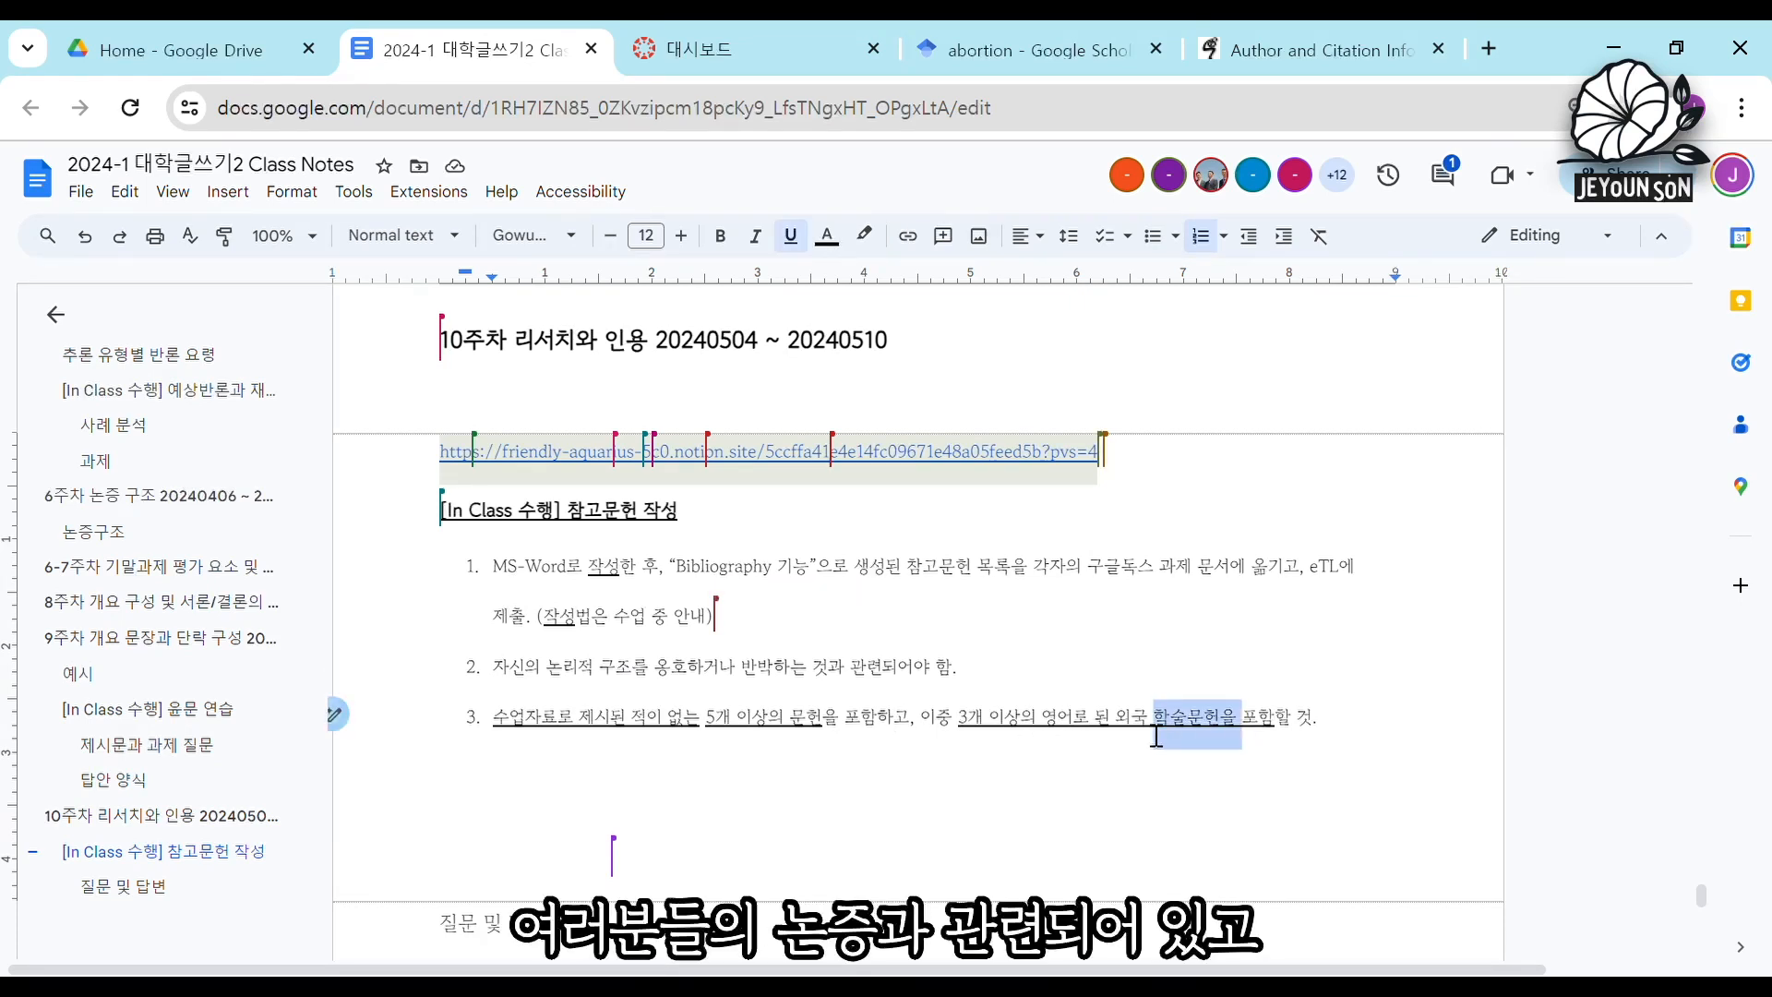
left_click_drag(544, 671, 659, 676)
left_click(691, 685)
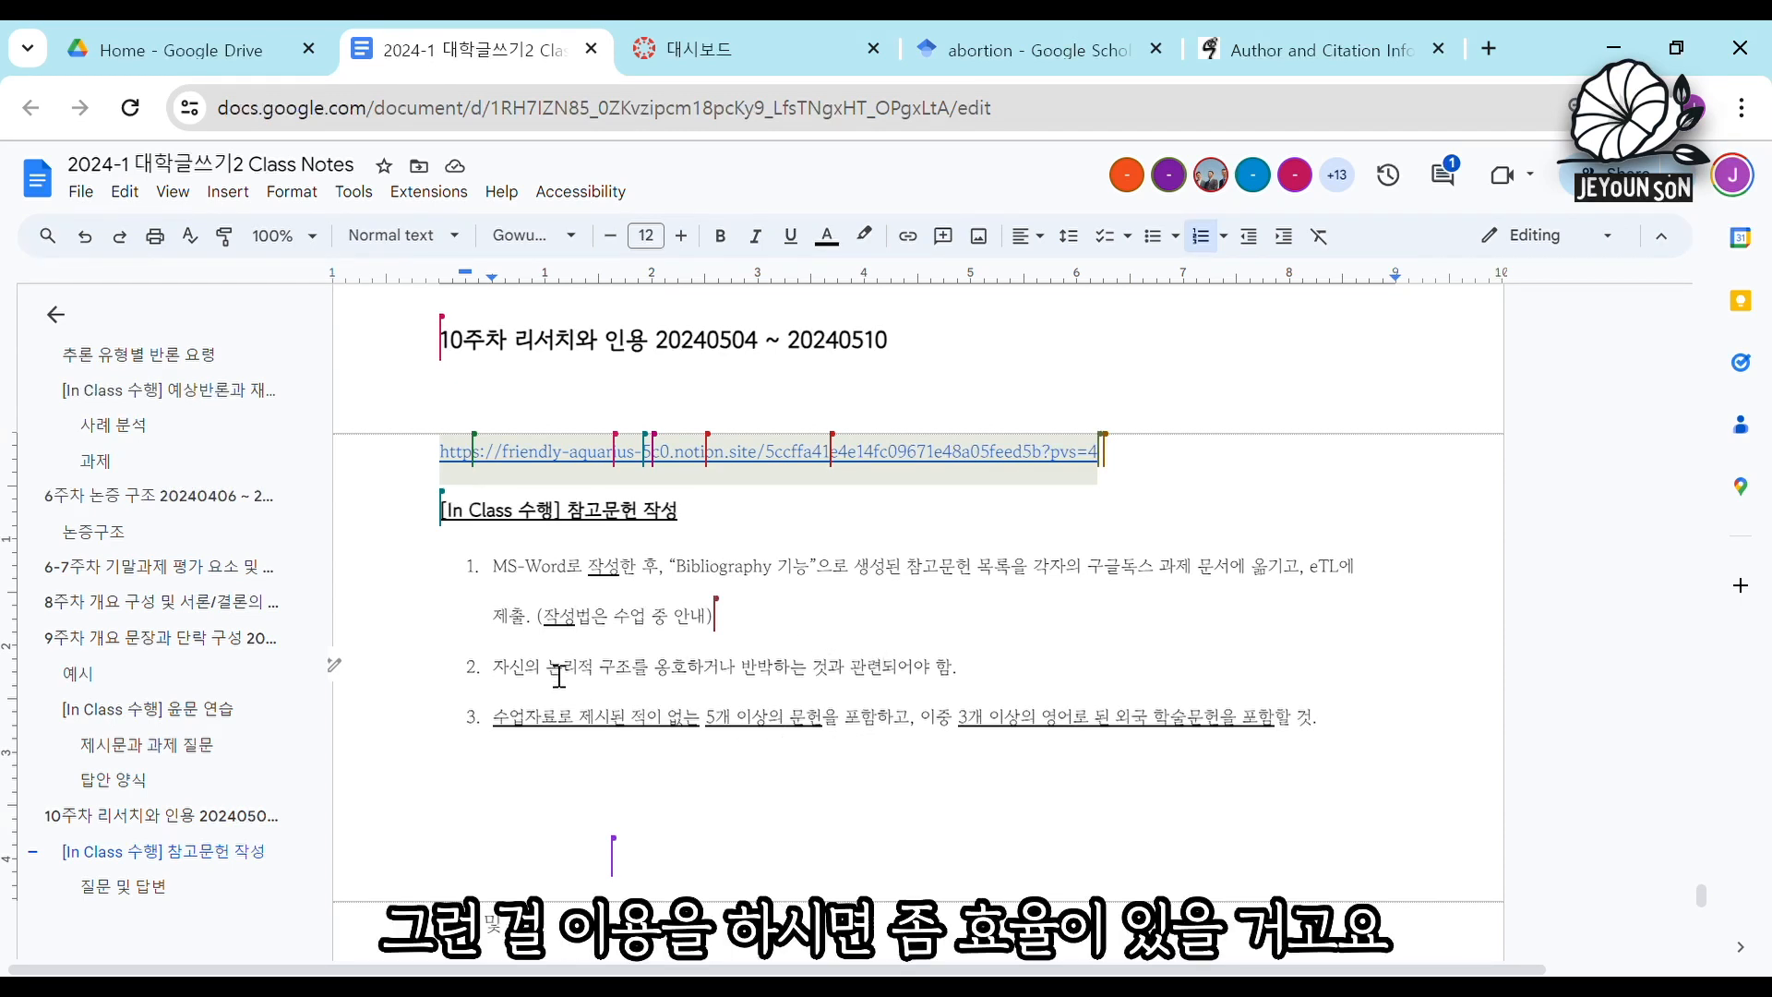
left_click(508, 580)
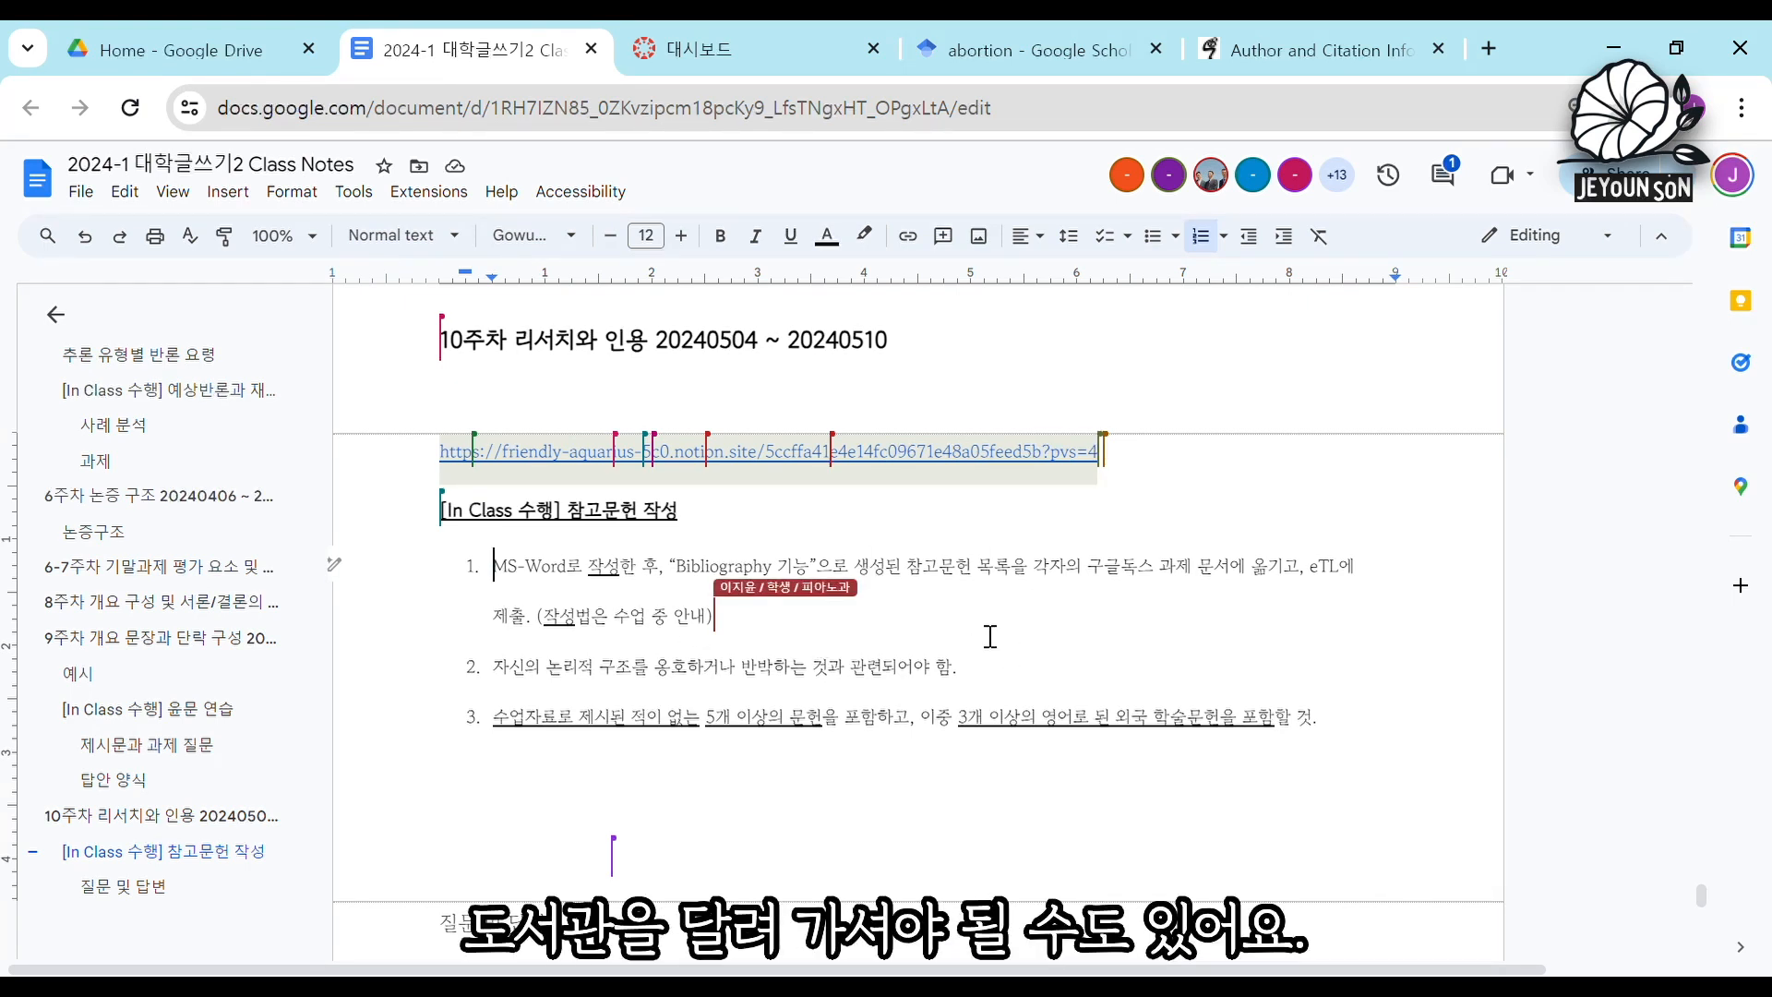
Examine the third instruction's conditions on five or more new sources and three or more English-language foreign academic works.
left_click(1050, 727)
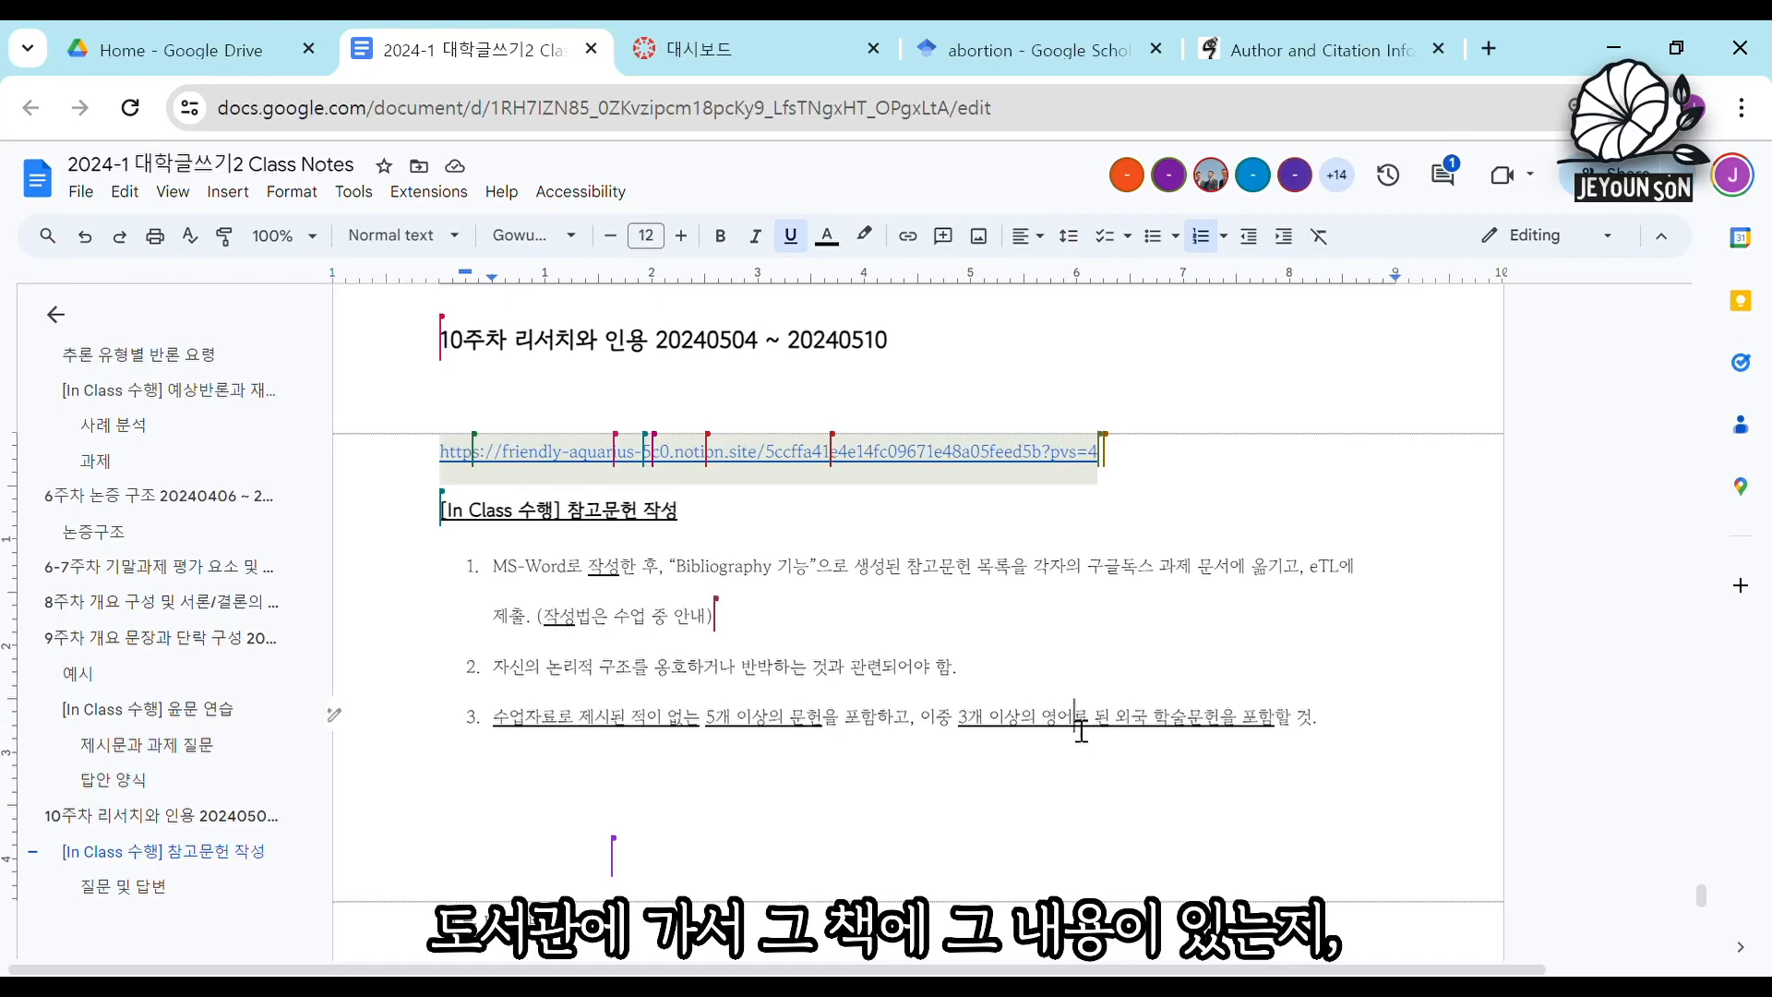
left_click_drag(1043, 729, 1083, 729)
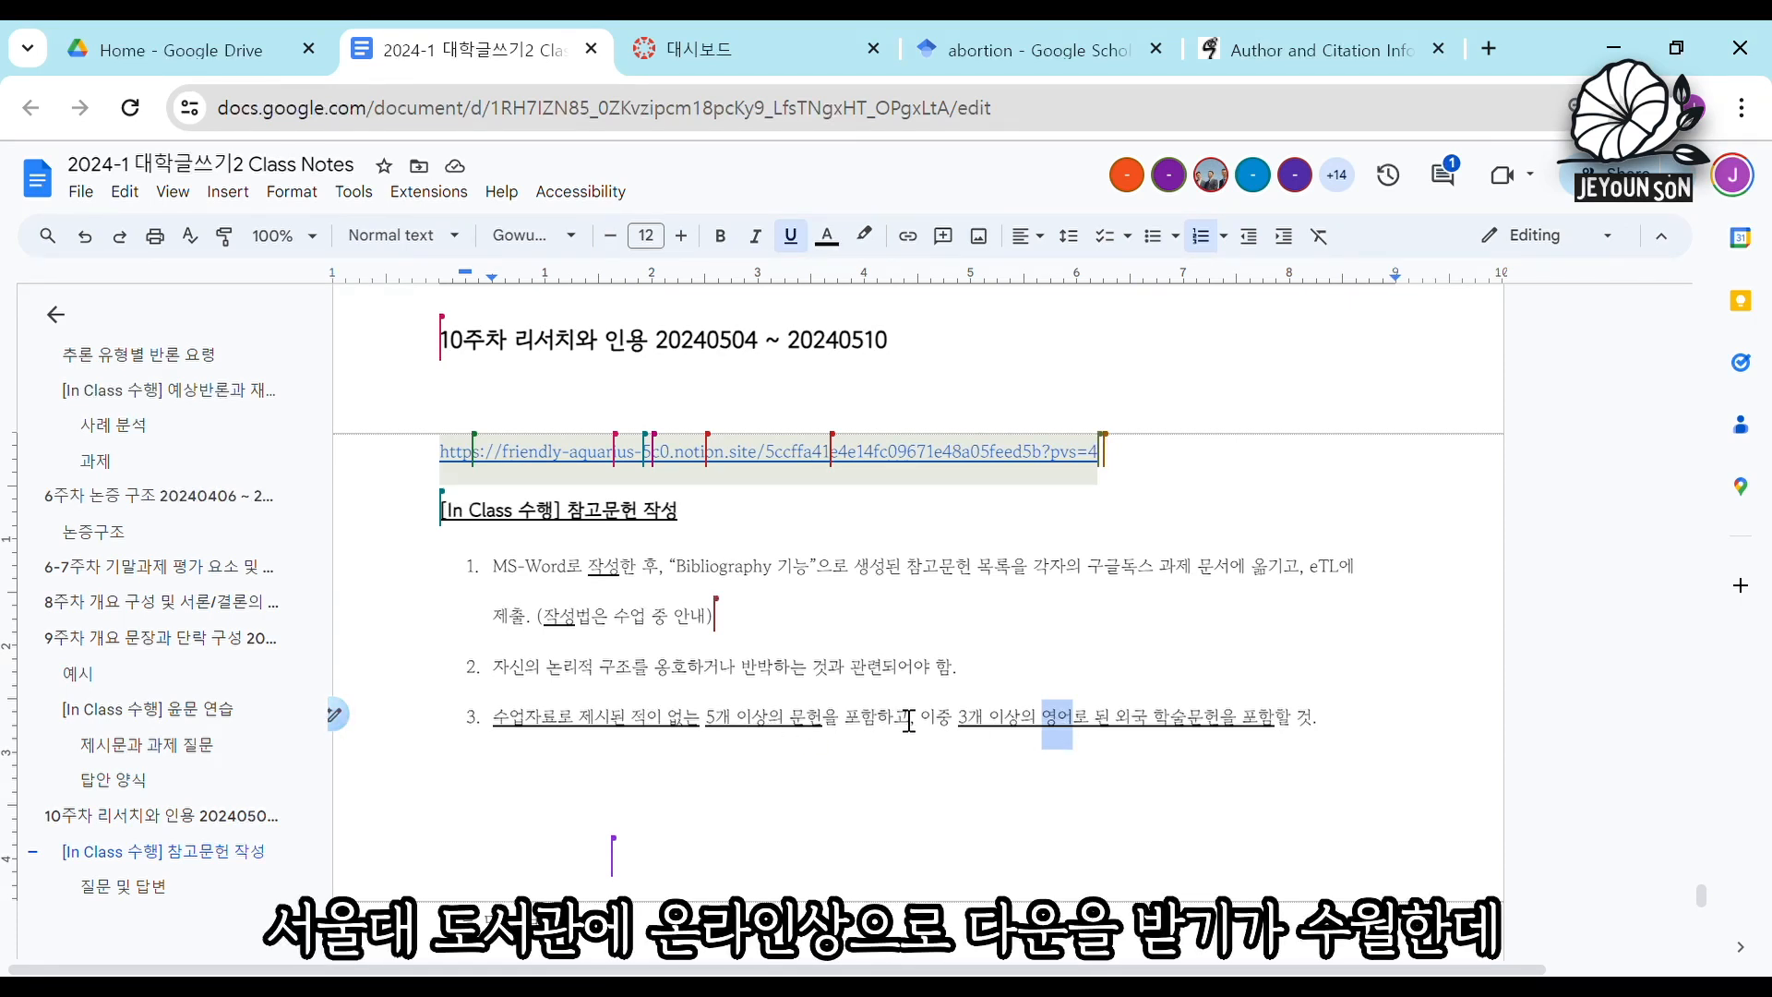
left_click(1053, 735)
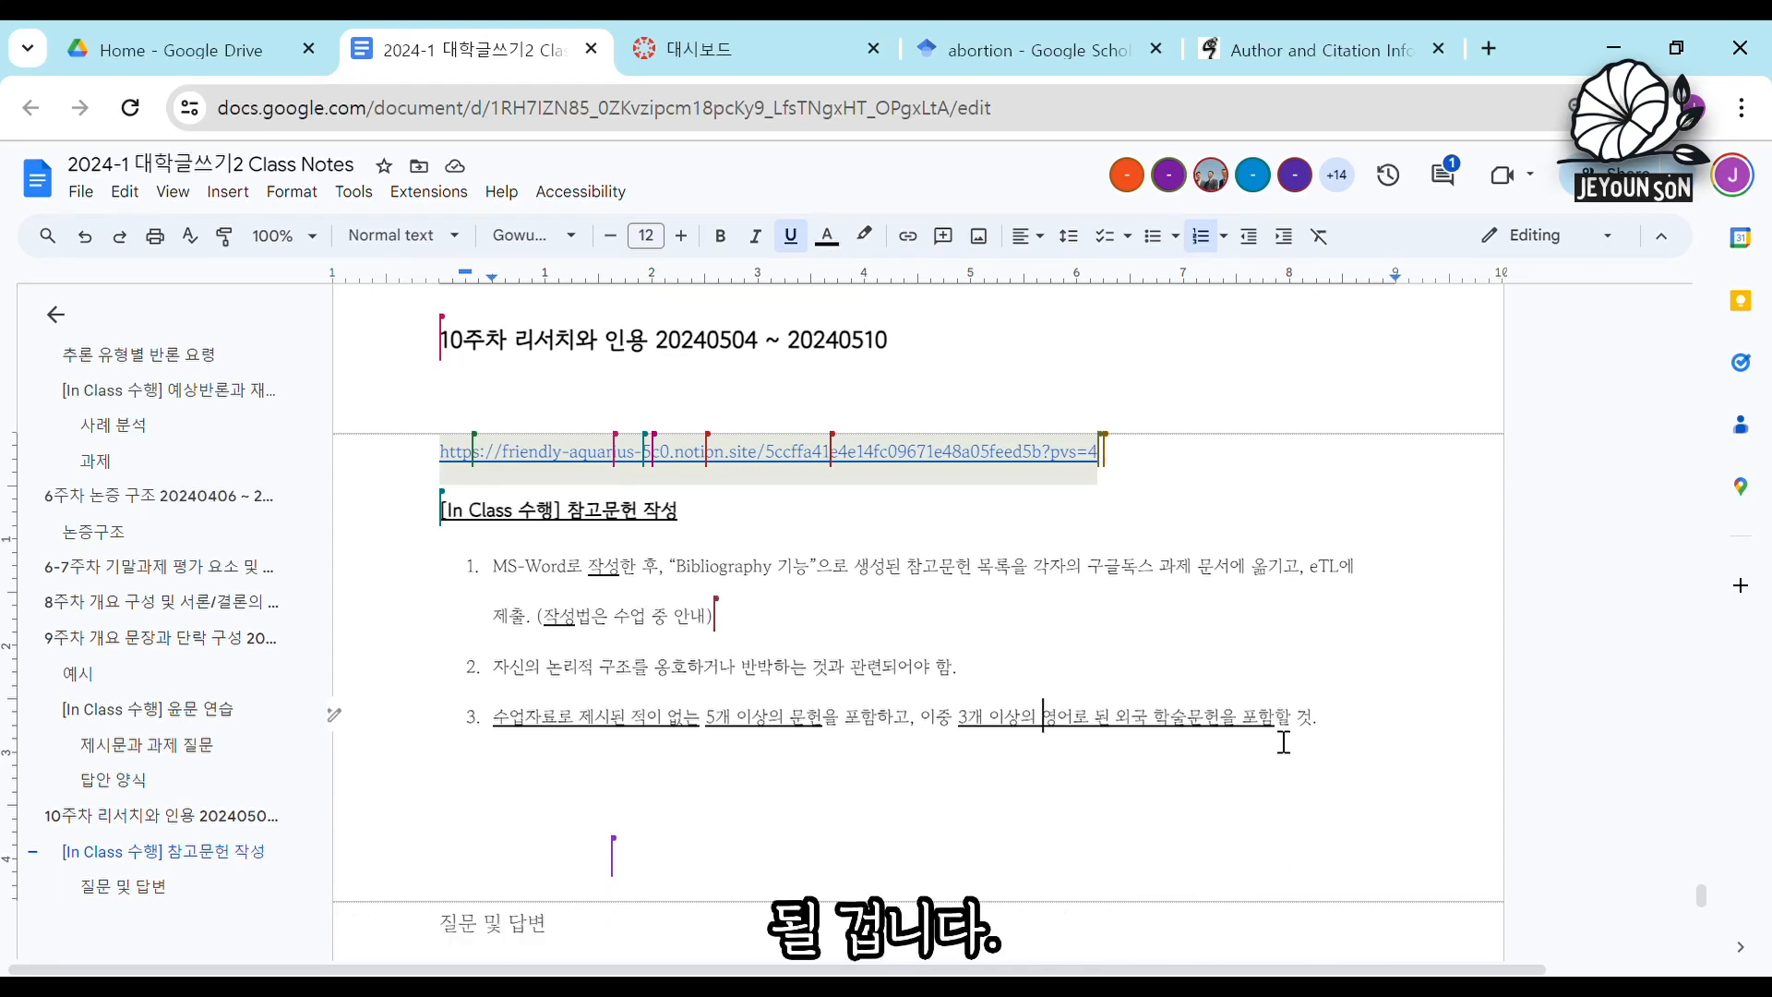
left_click(658, 711)
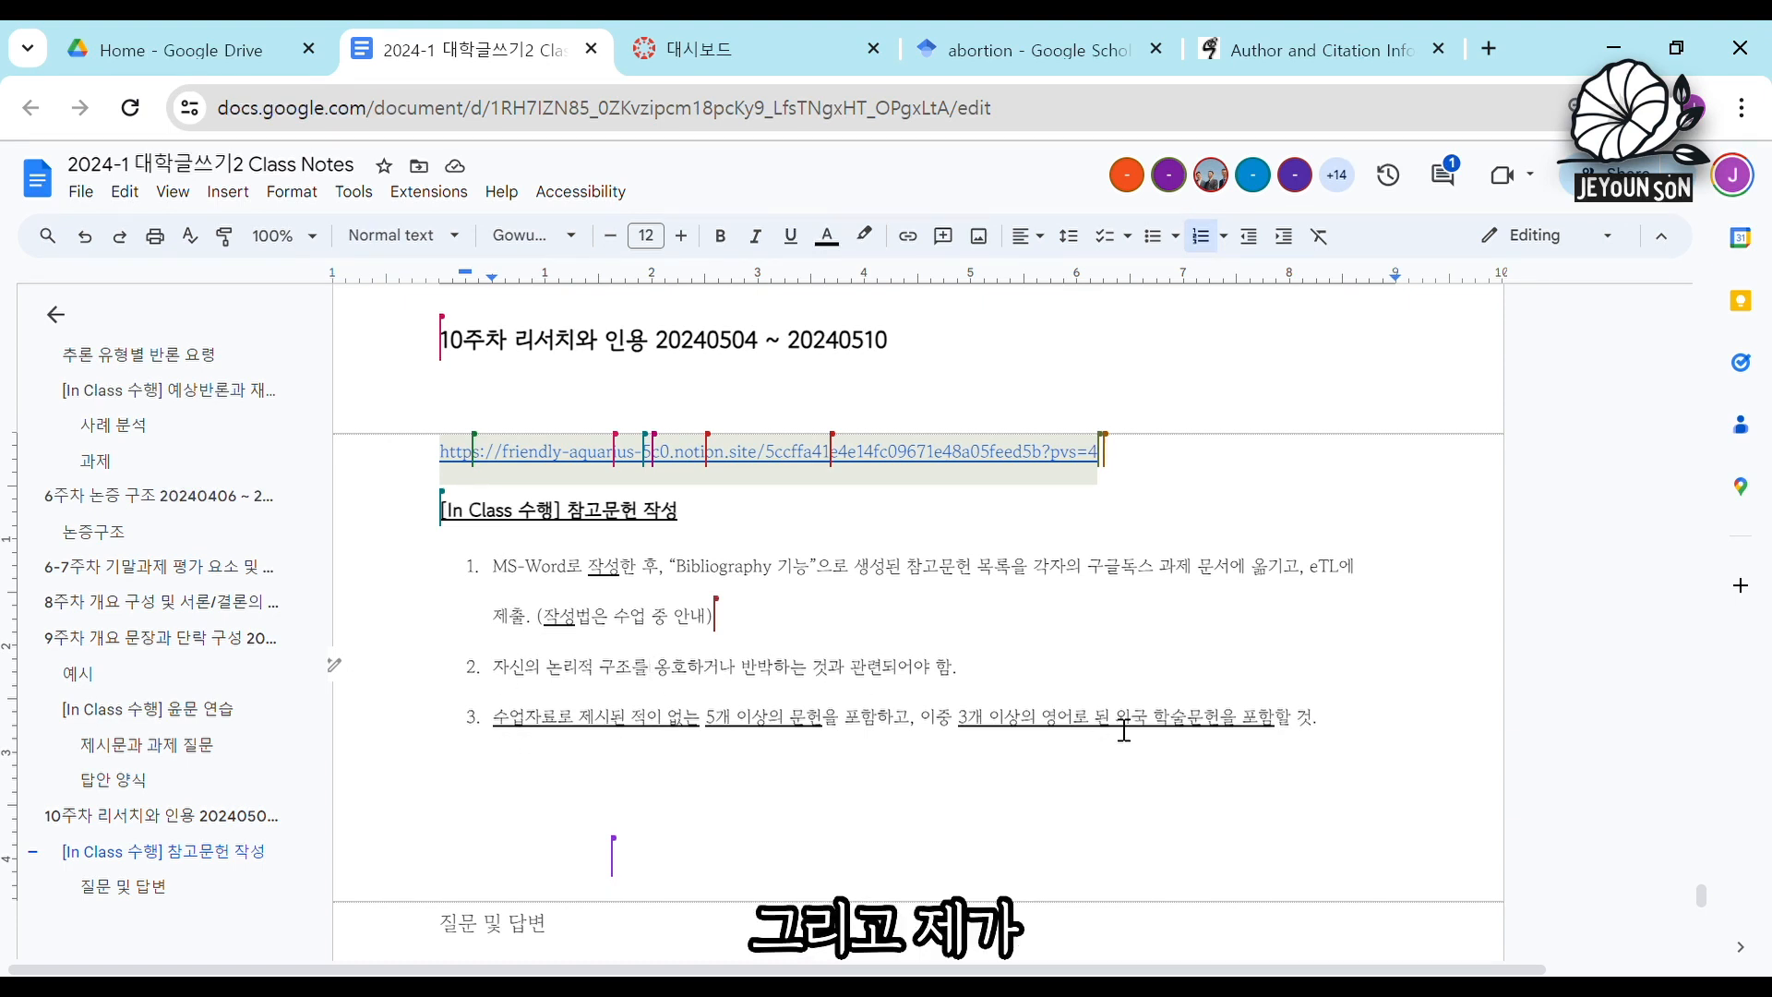
left_click_drag(1115, 729, 1233, 736)
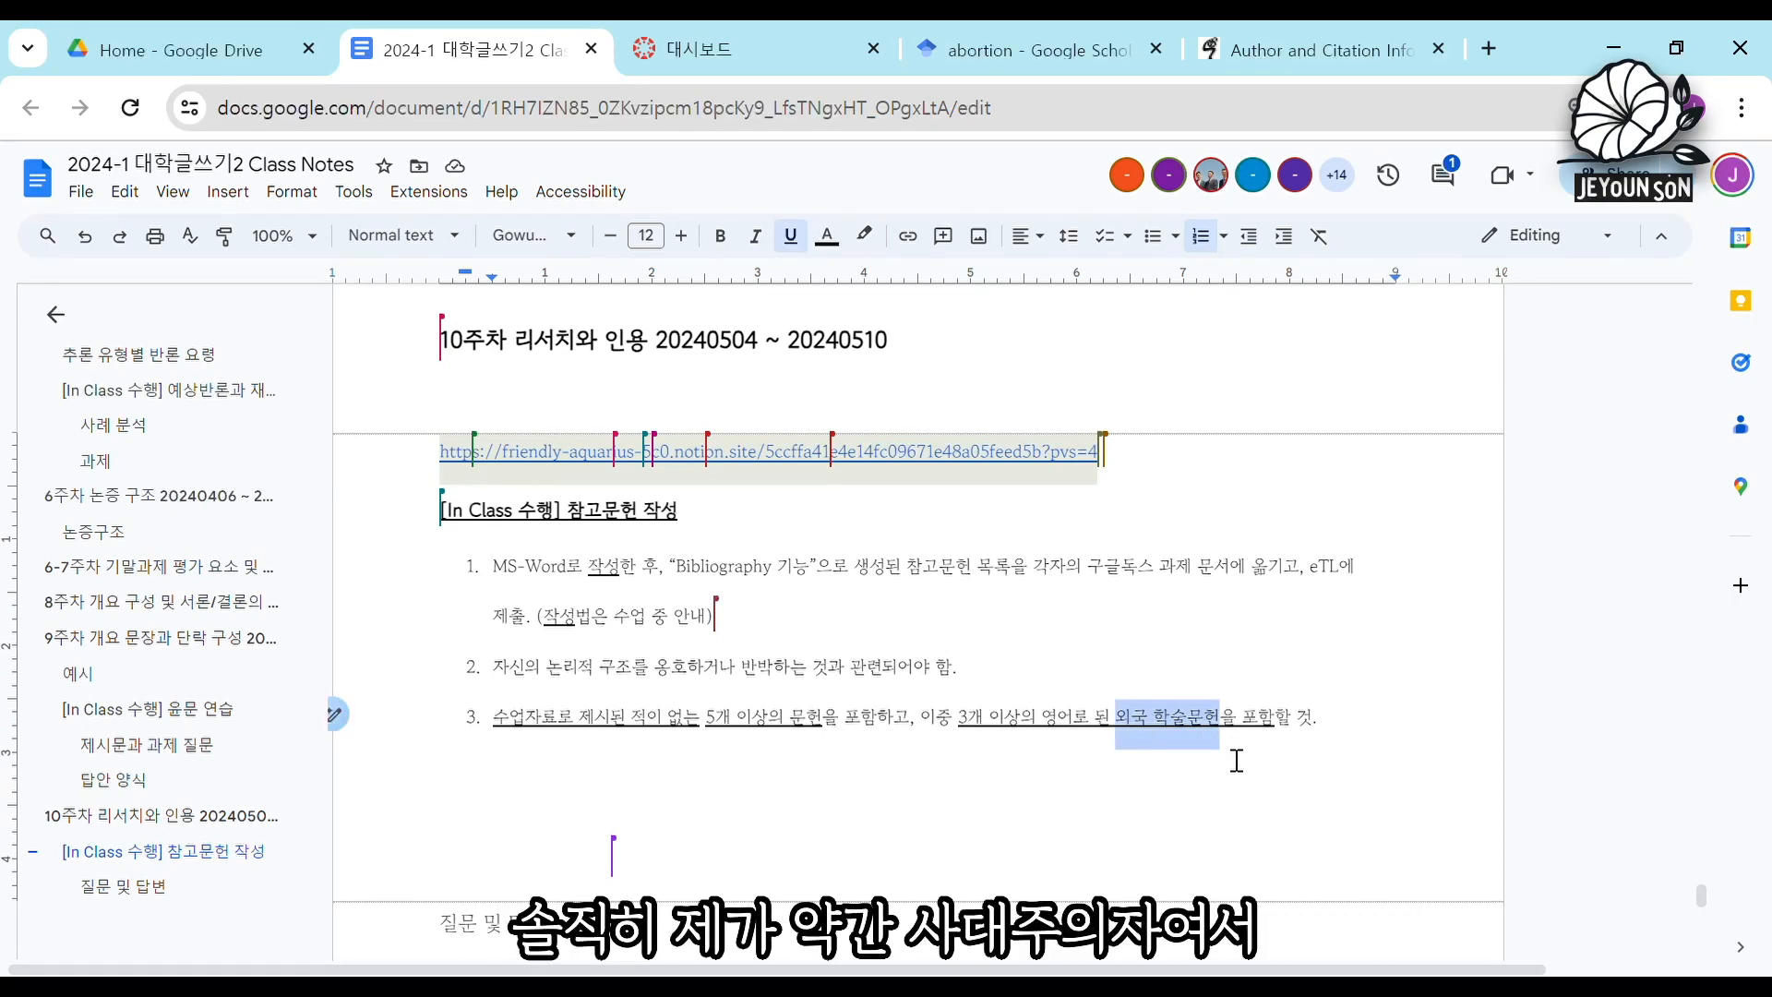
left_click(1227, 741)
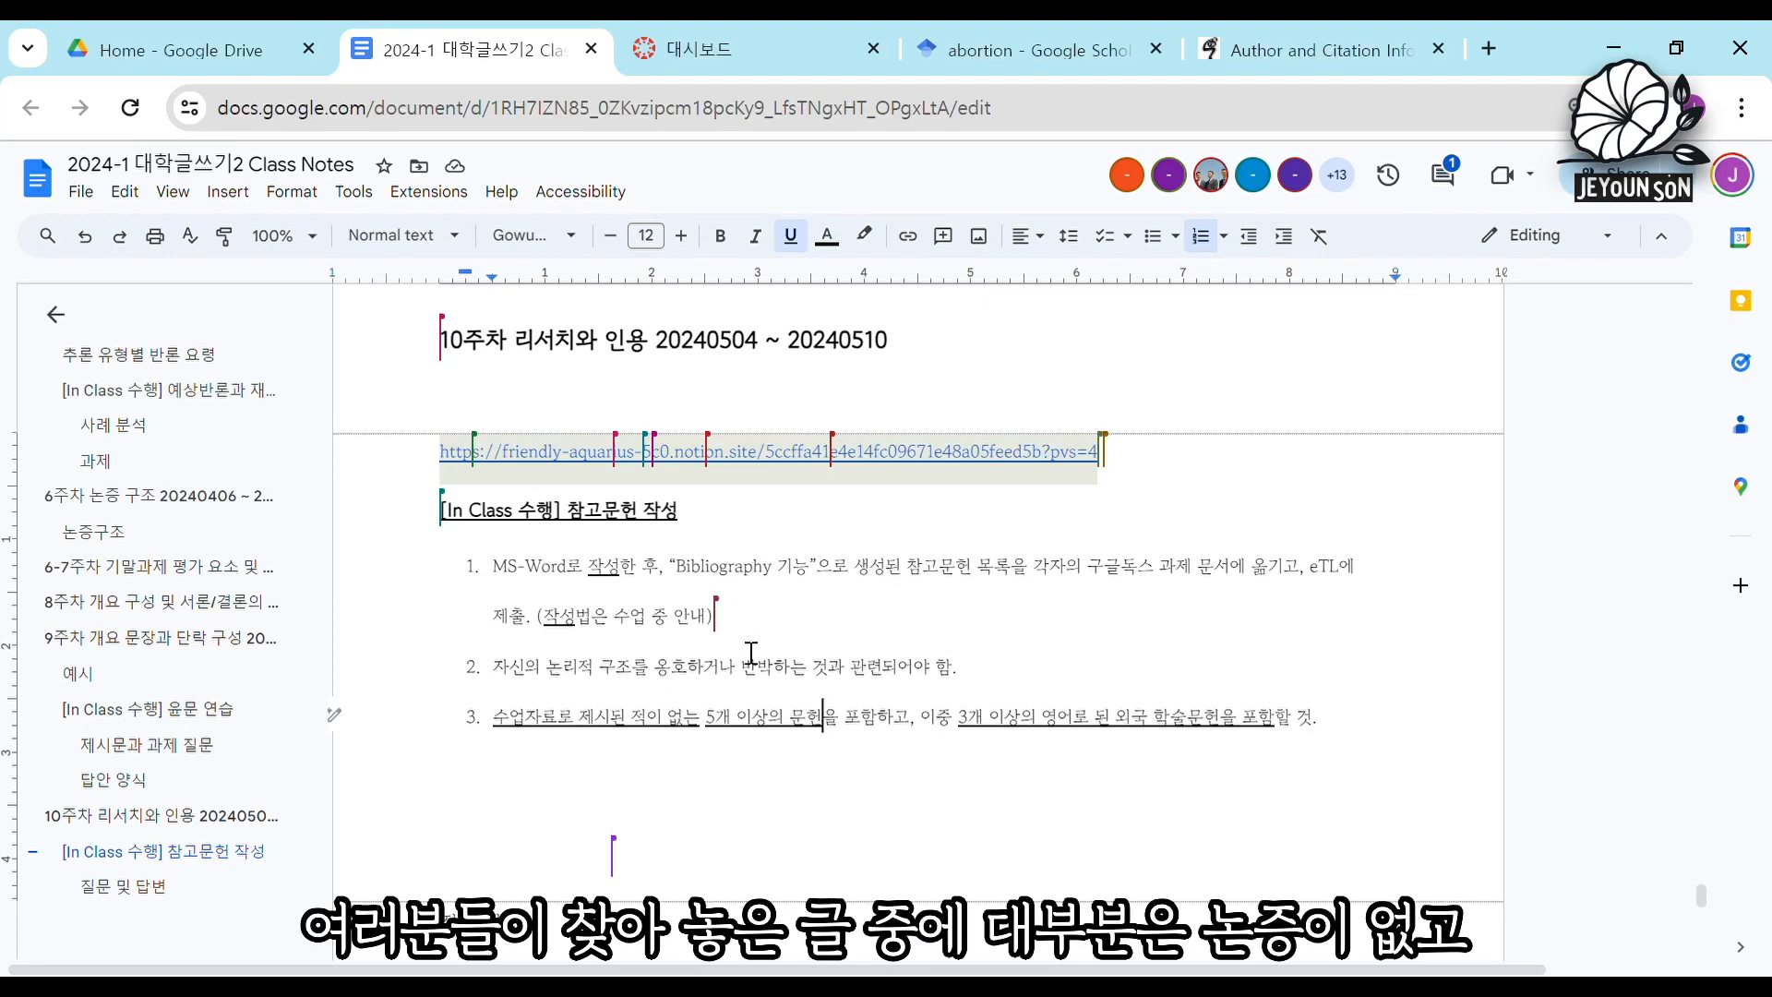
left_click(722, 678)
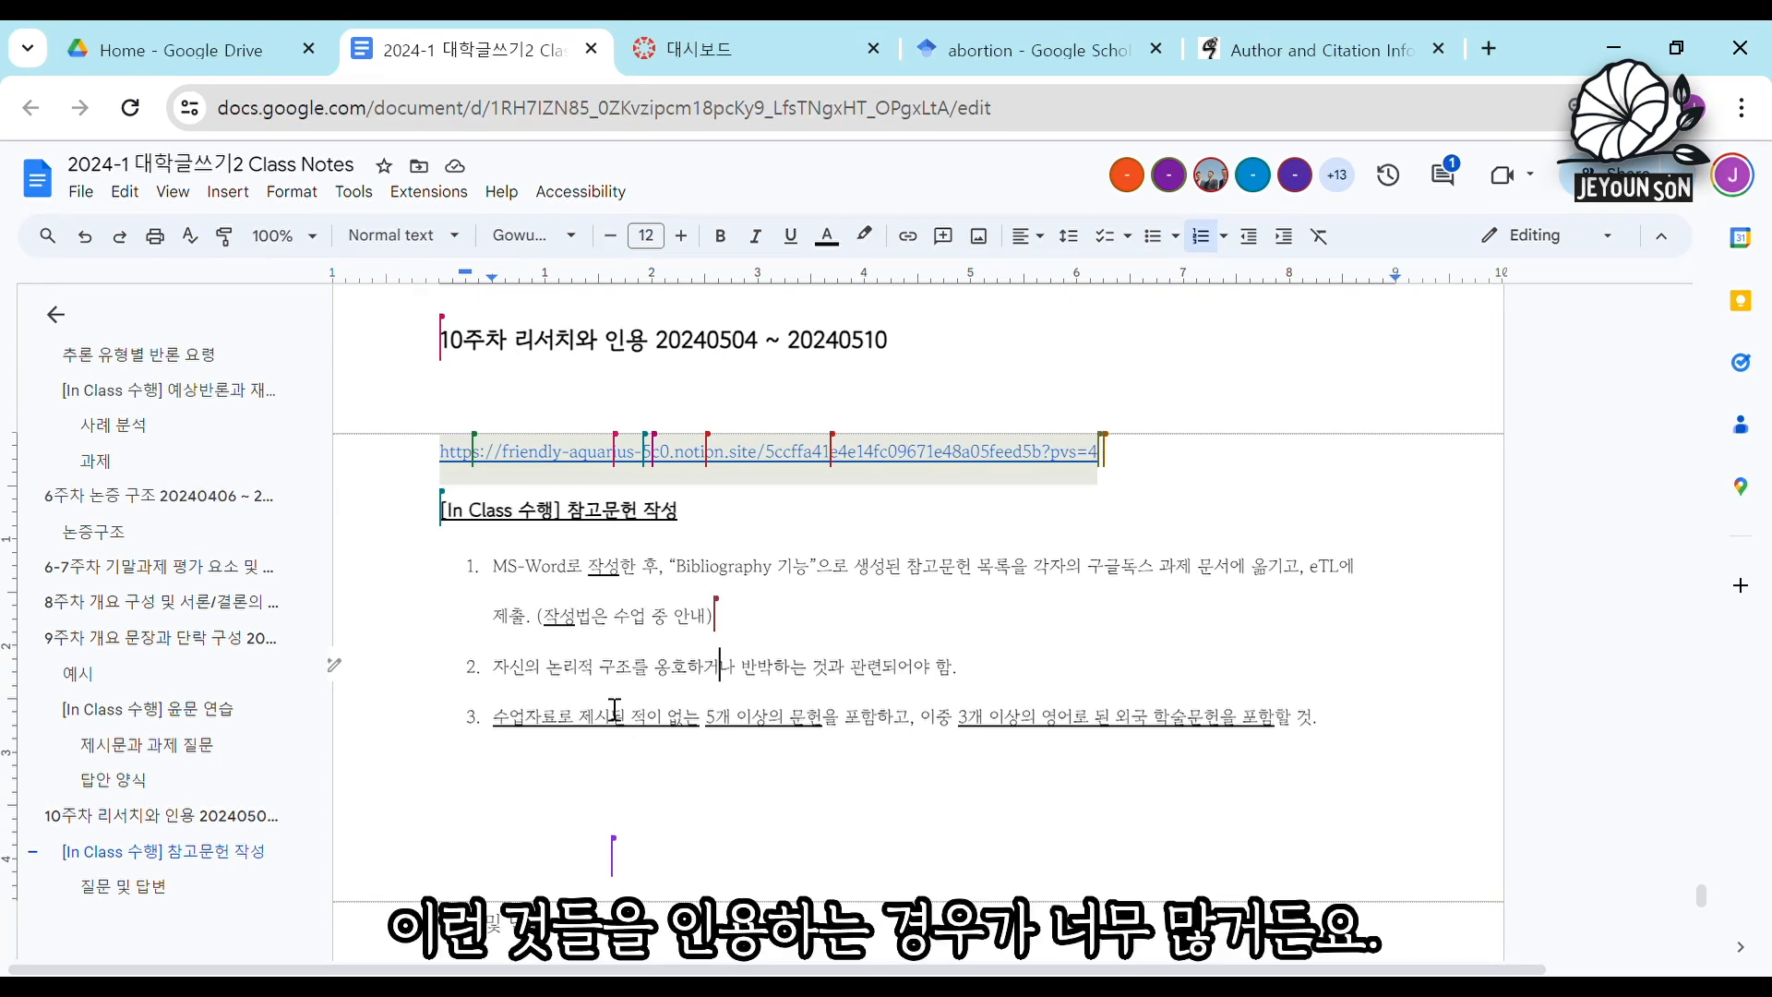
left_click(739, 730)
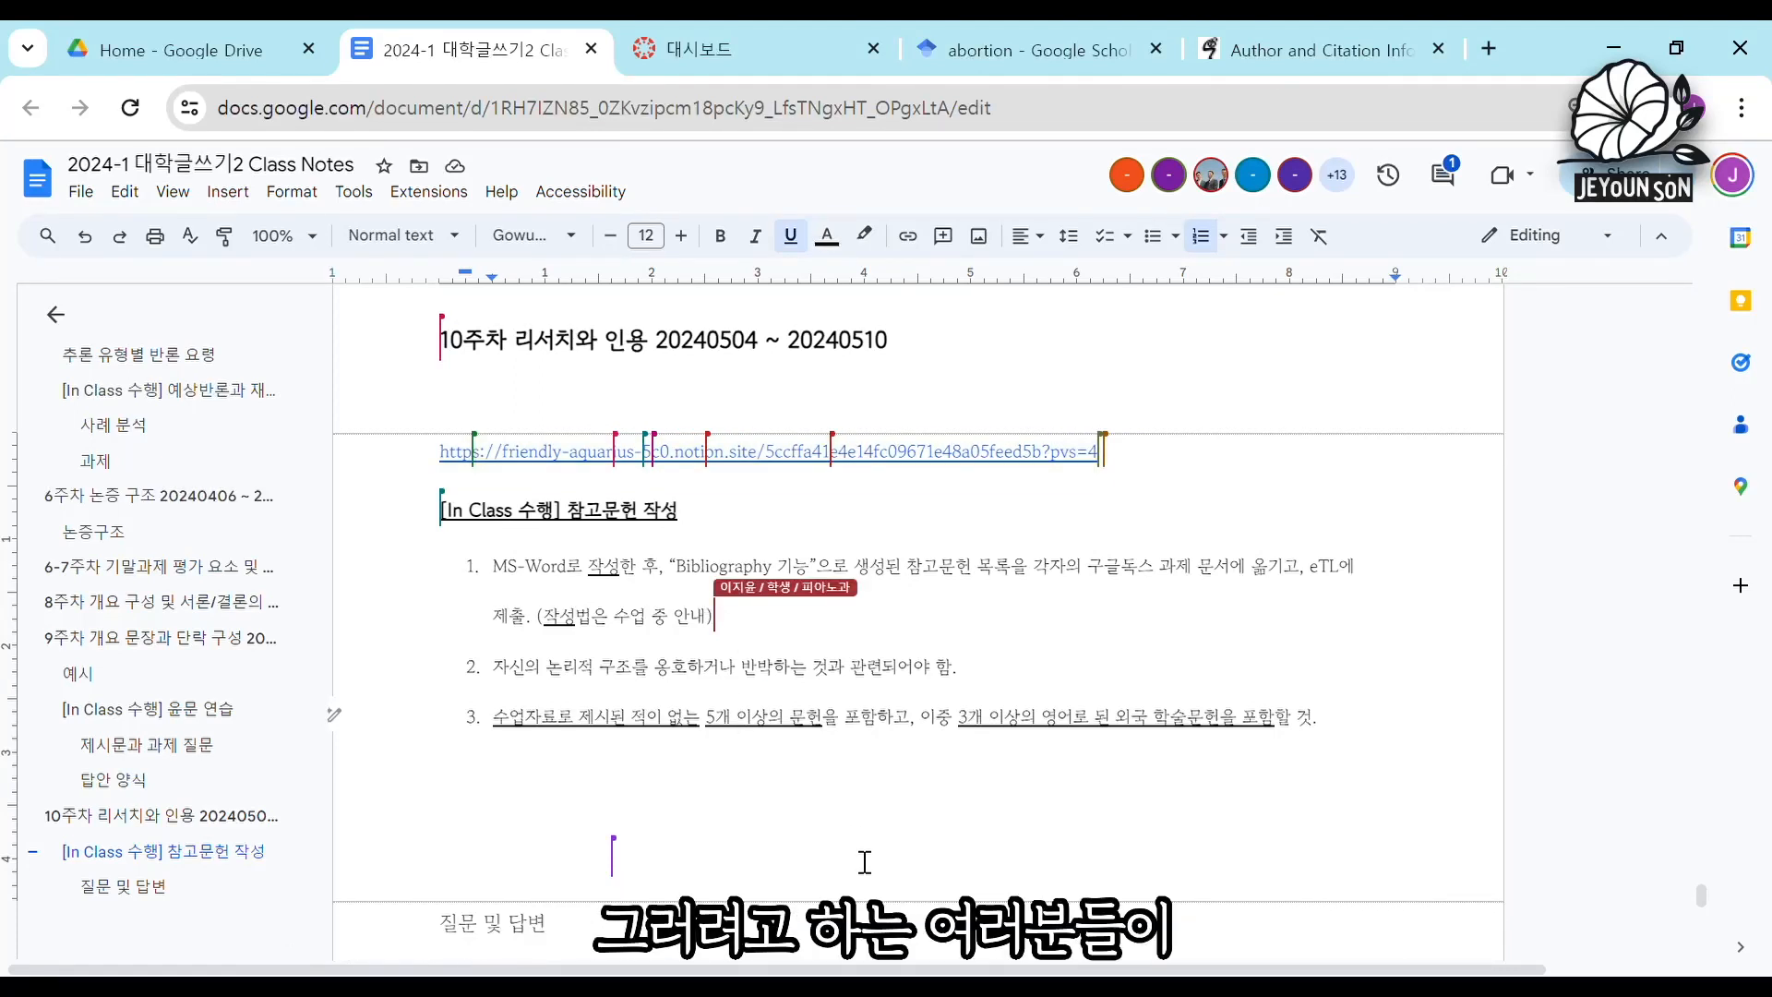
left_click(968, 736)
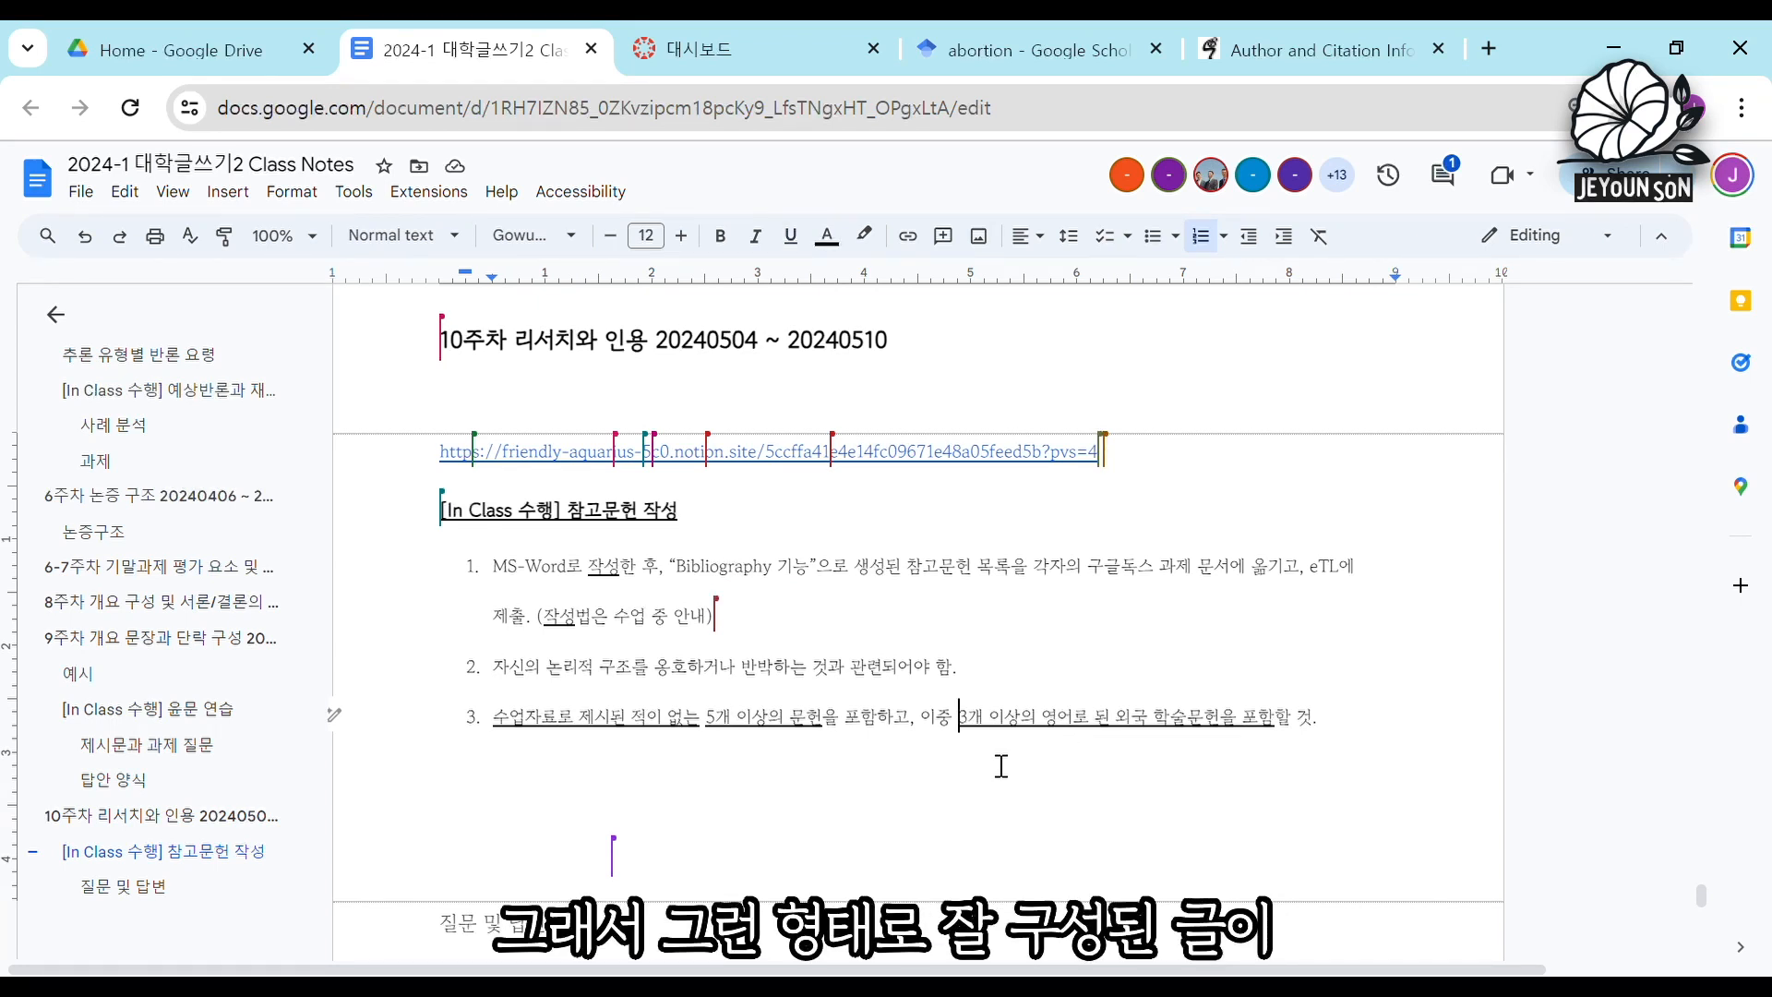
left_click(1026, 732)
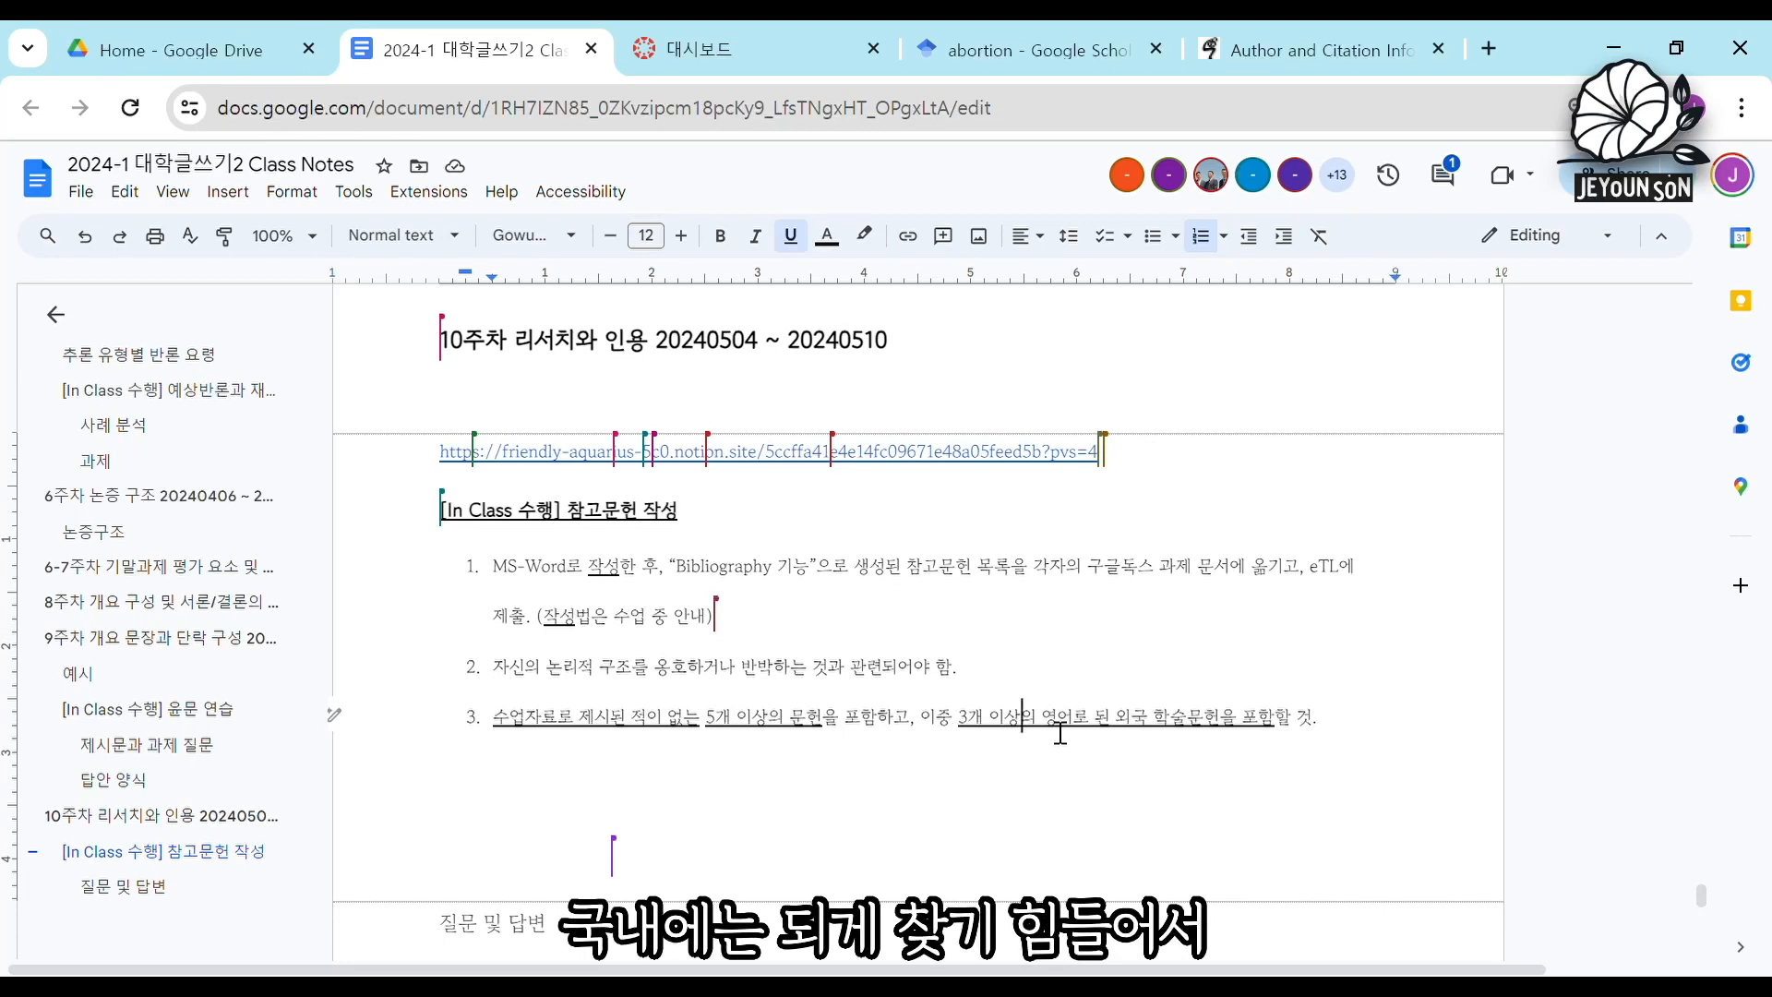
left_click_drag(1043, 734, 1219, 736)
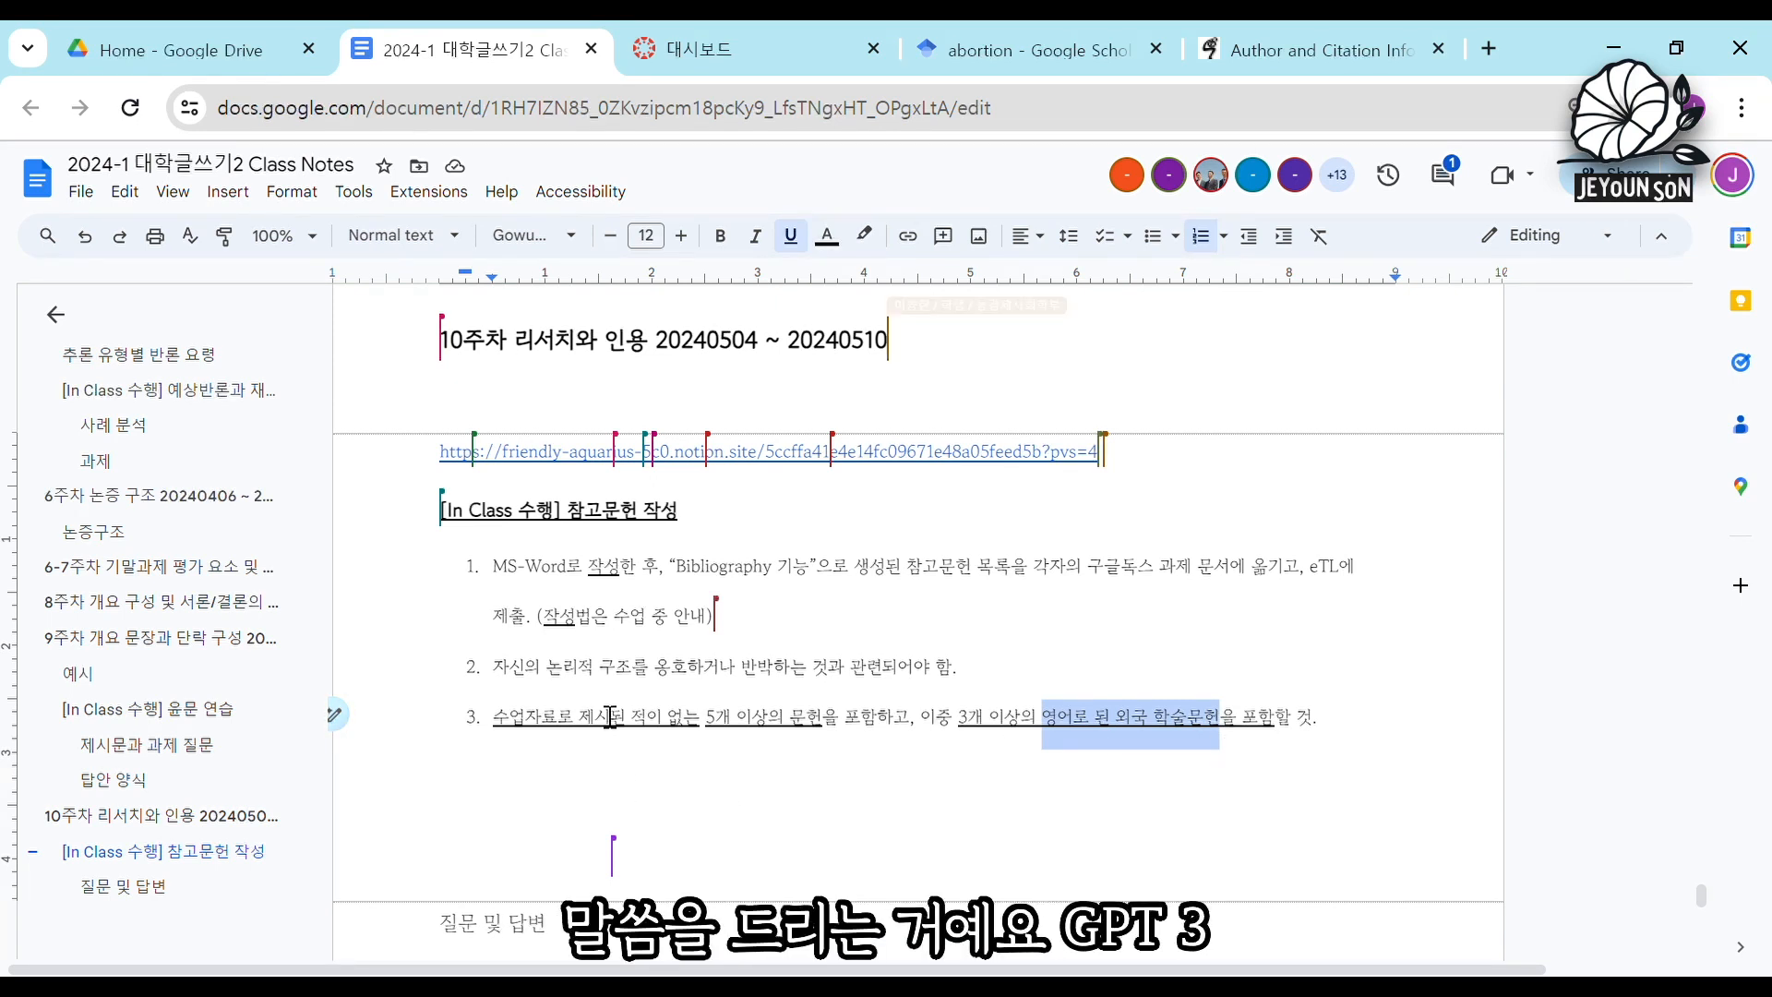
left_click(601, 724)
left_click(595, 729)
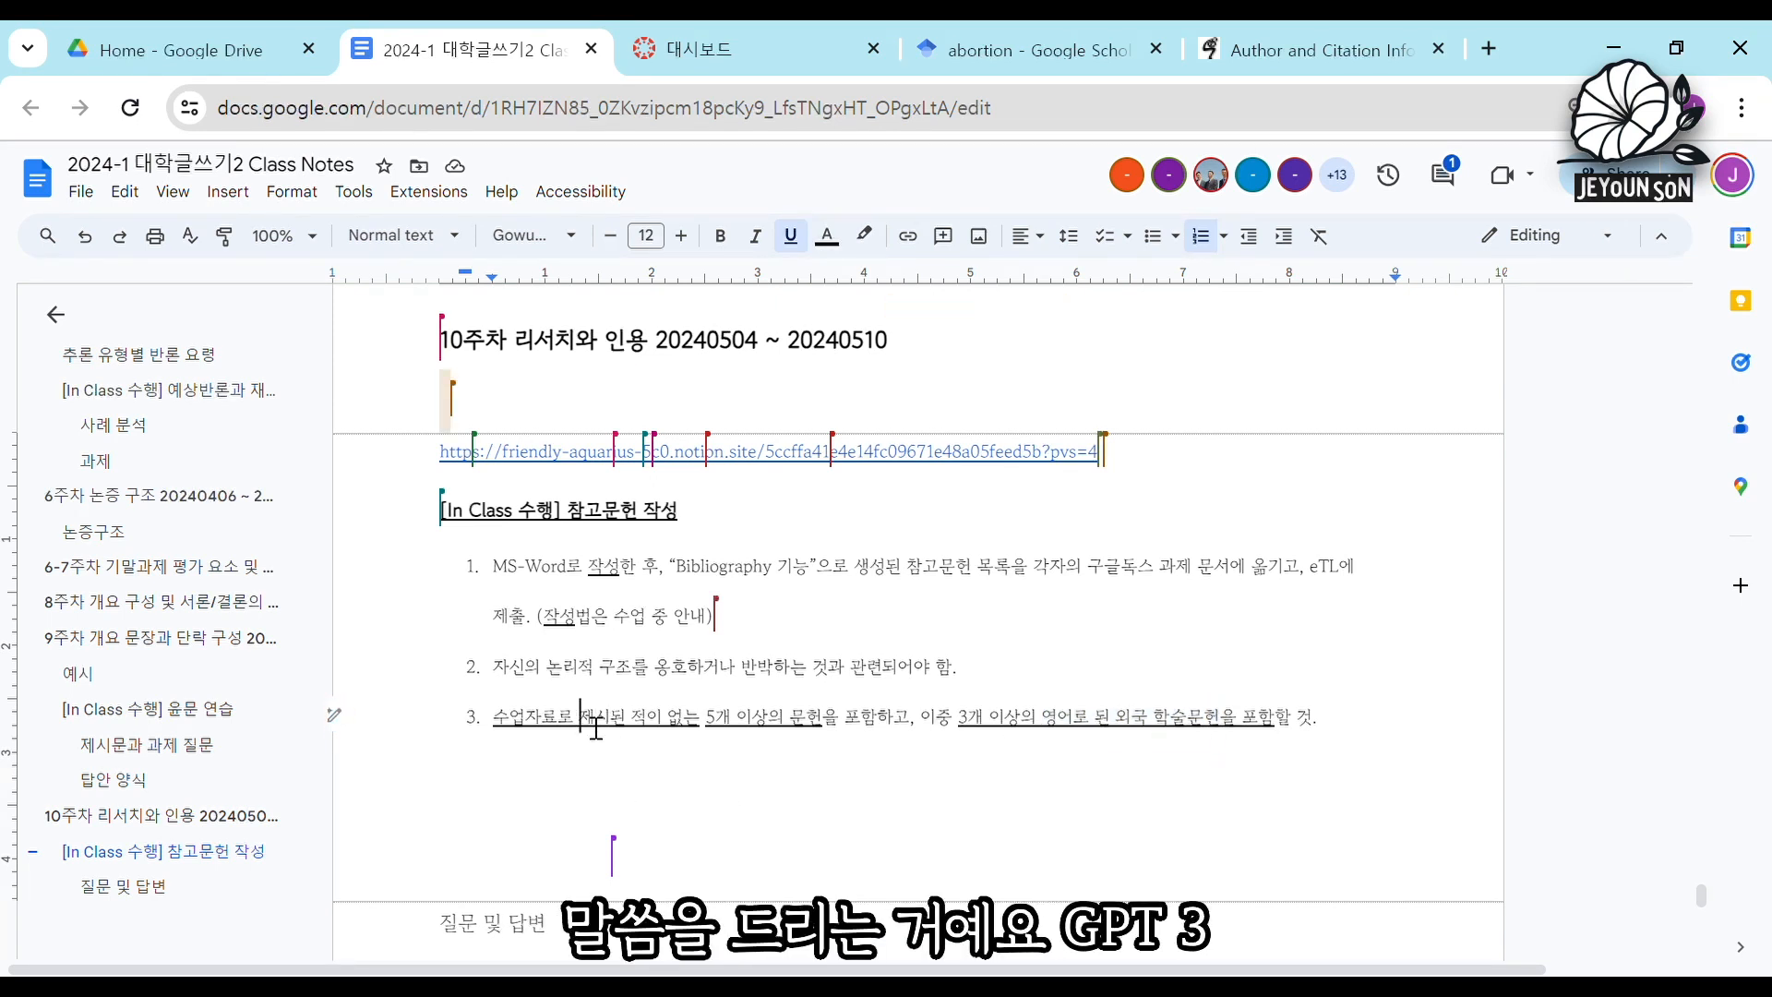
left_click(588, 734)
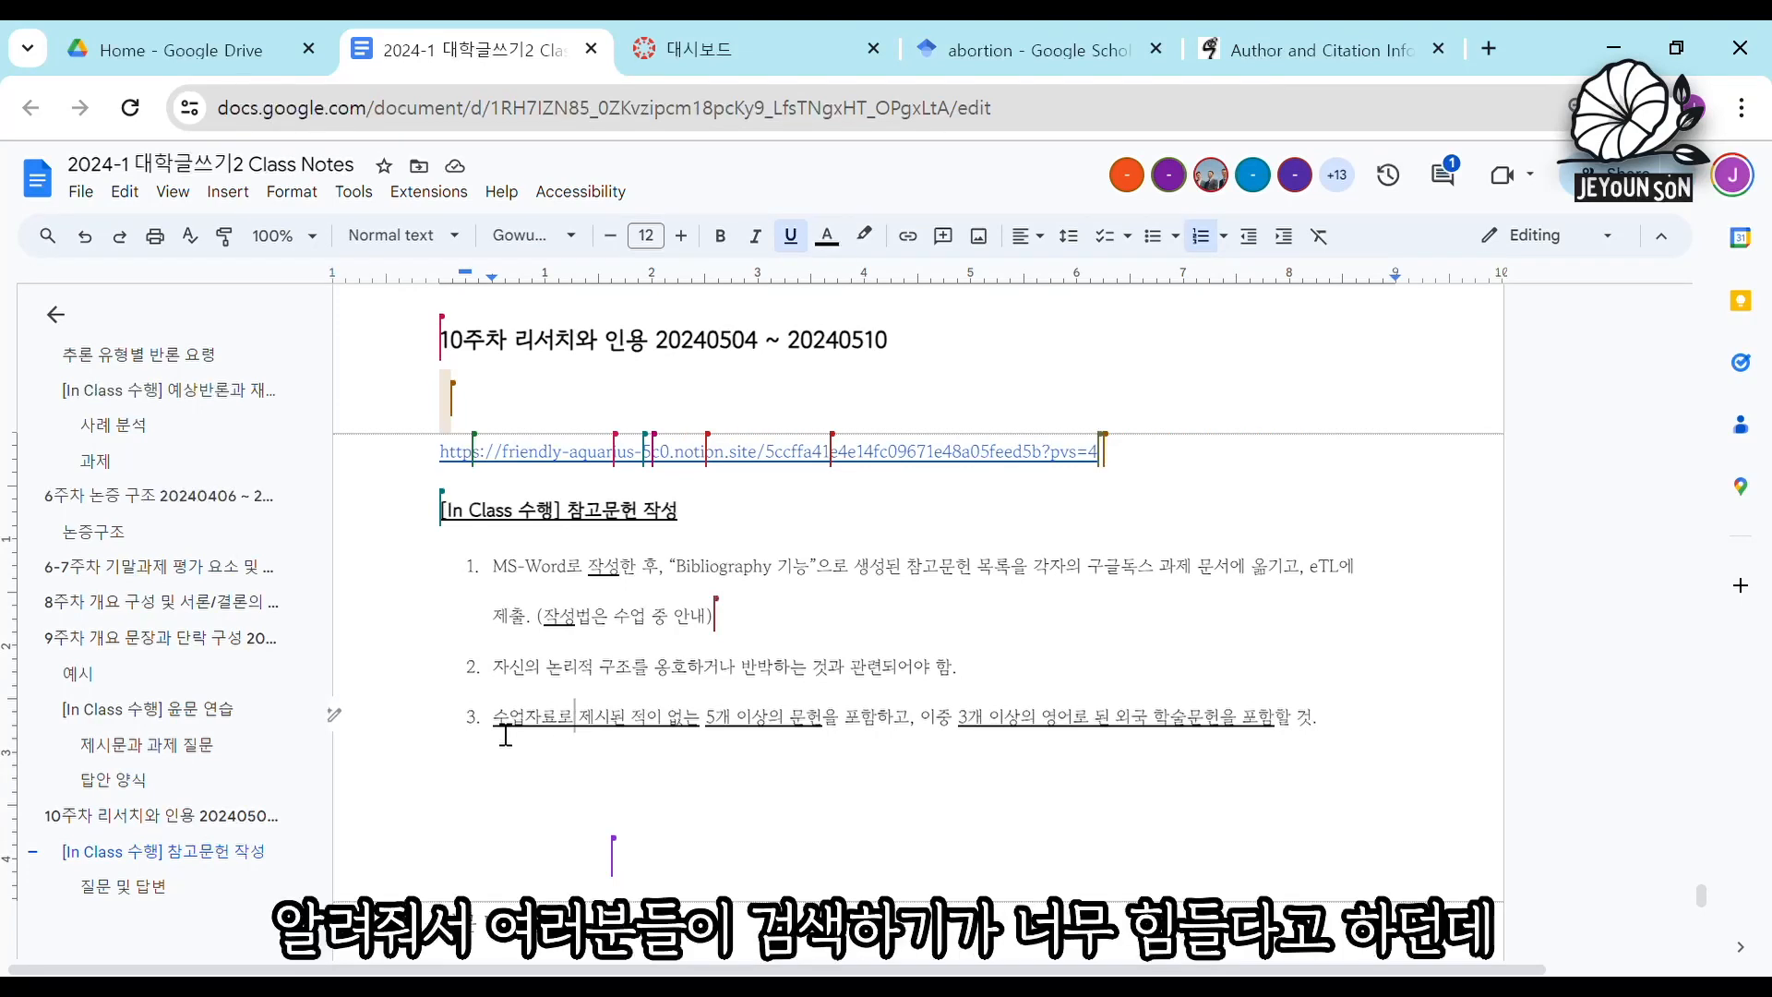
Review the second instruction's relevance to one's logical structure and the third's requirement of five or more sources not presented in class.
left_click(574, 708)
left_click(634, 703)
left_click(643, 683)
left_click(718, 725)
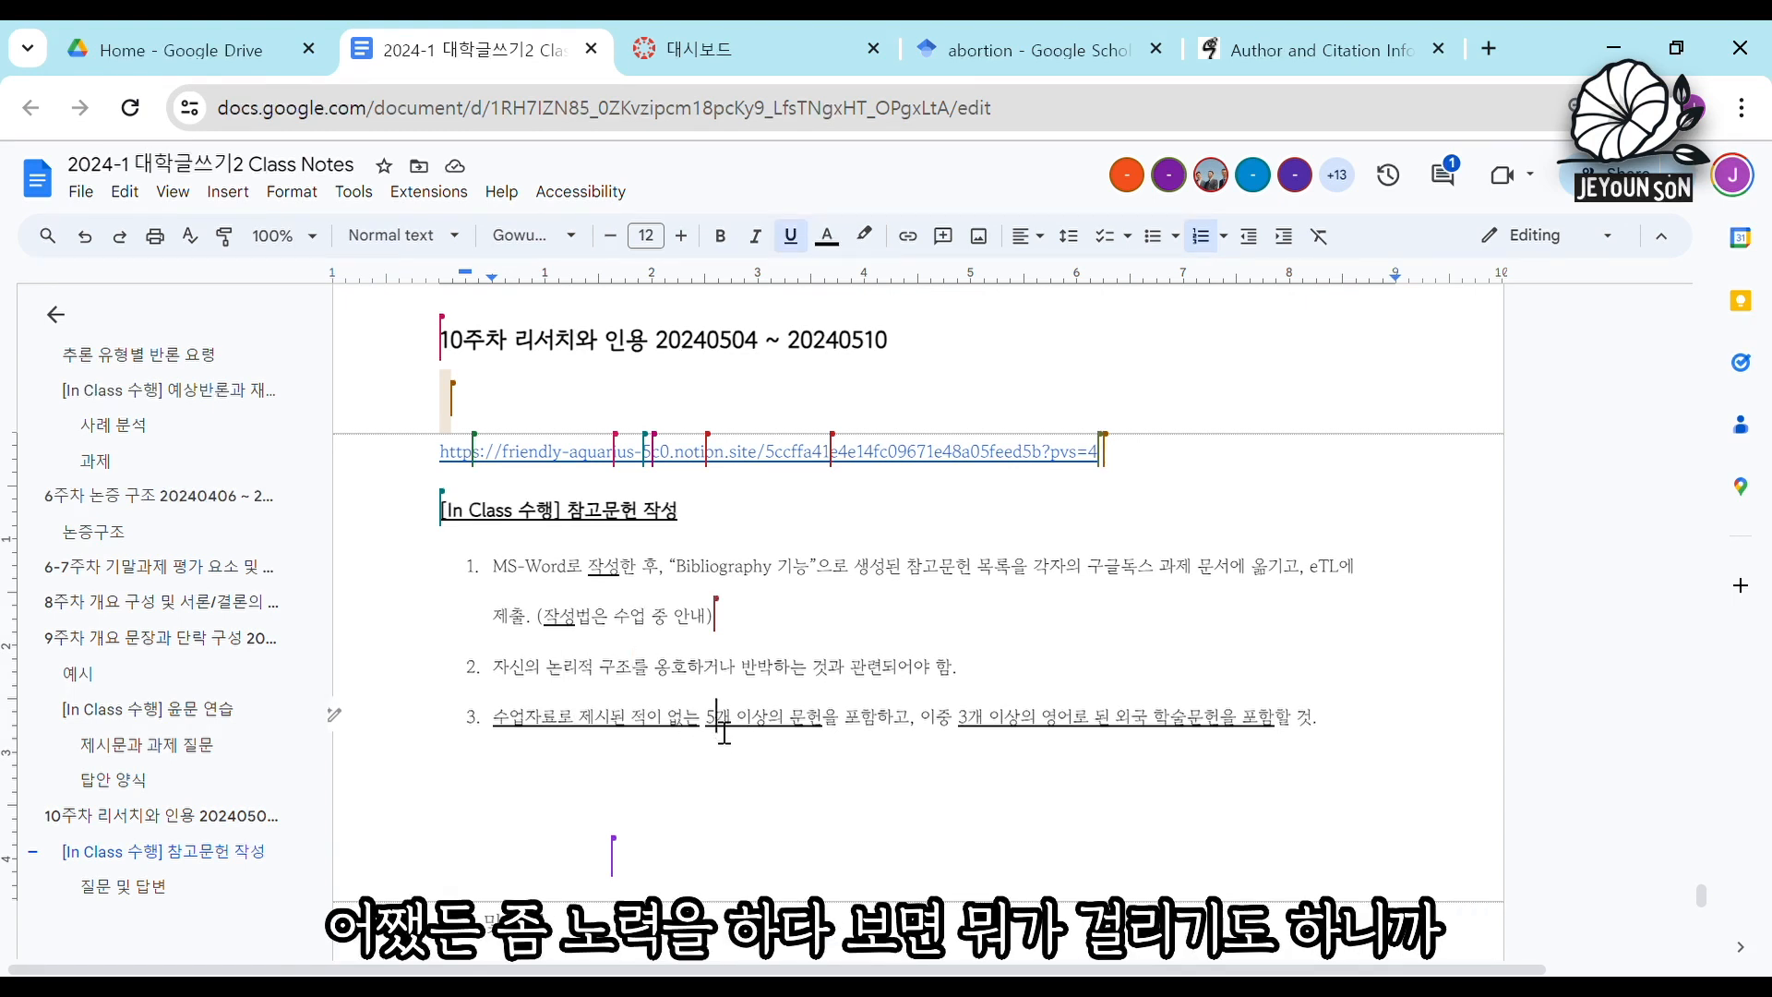
key("Left")
left_click(762, 733)
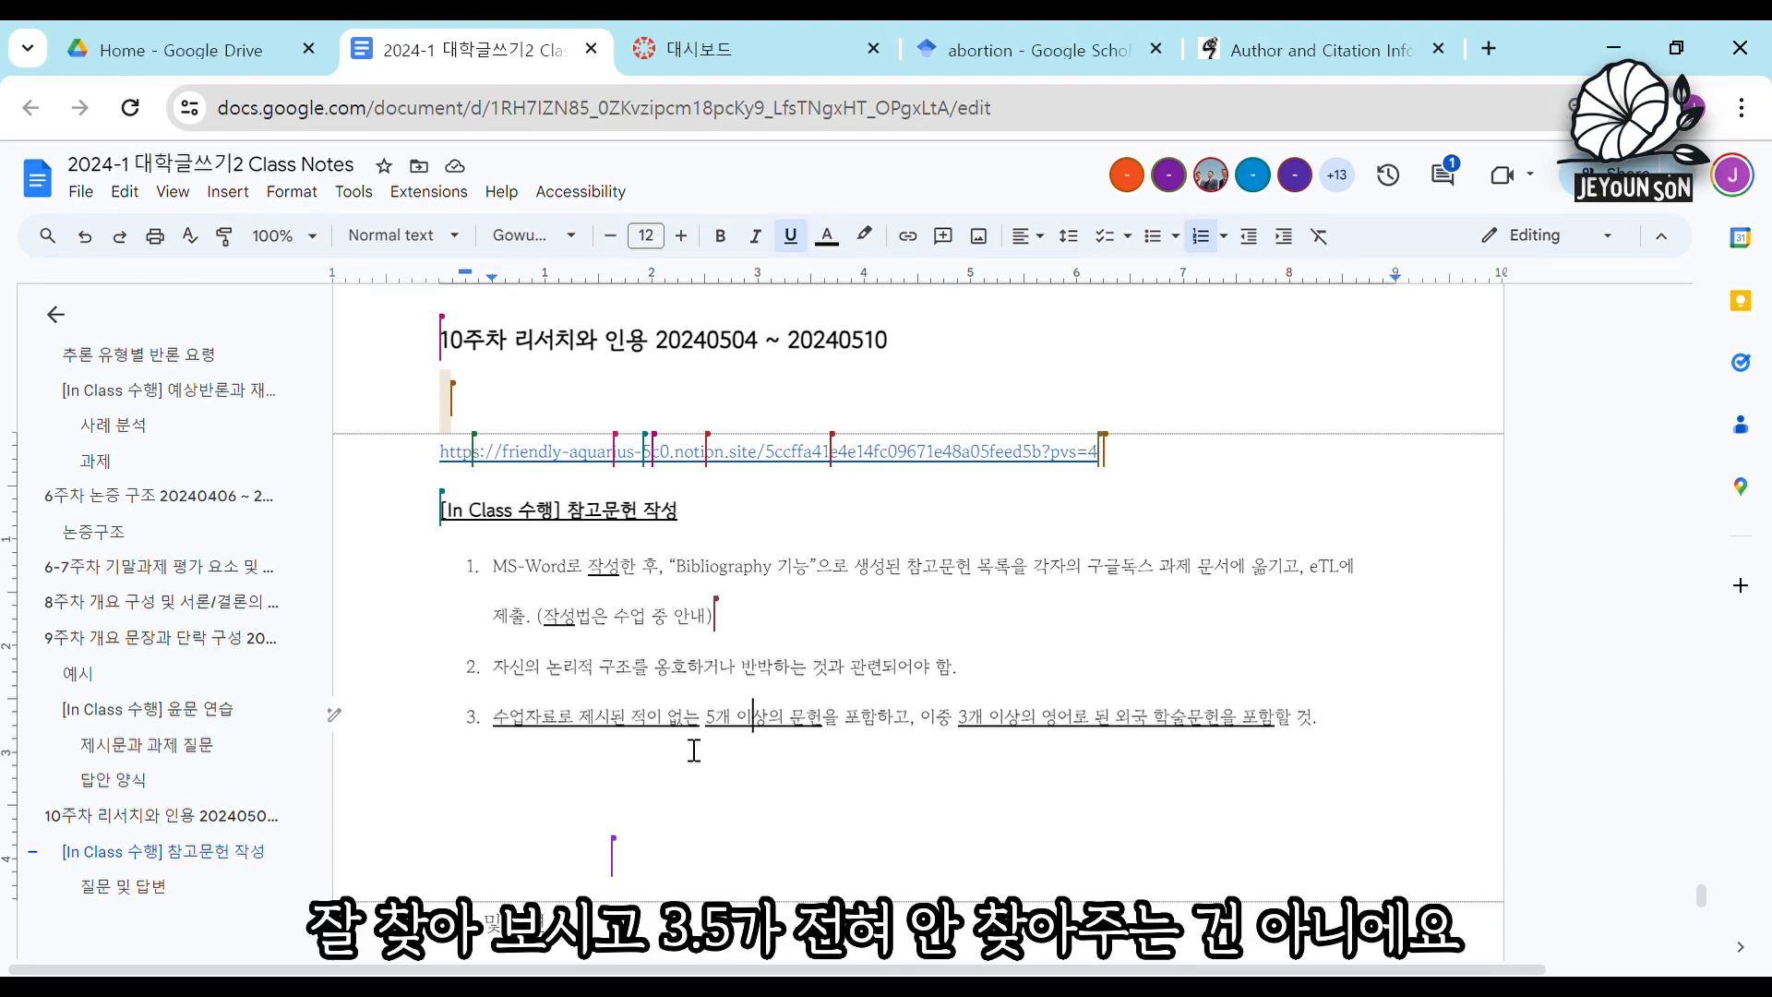
left_click(726, 729)
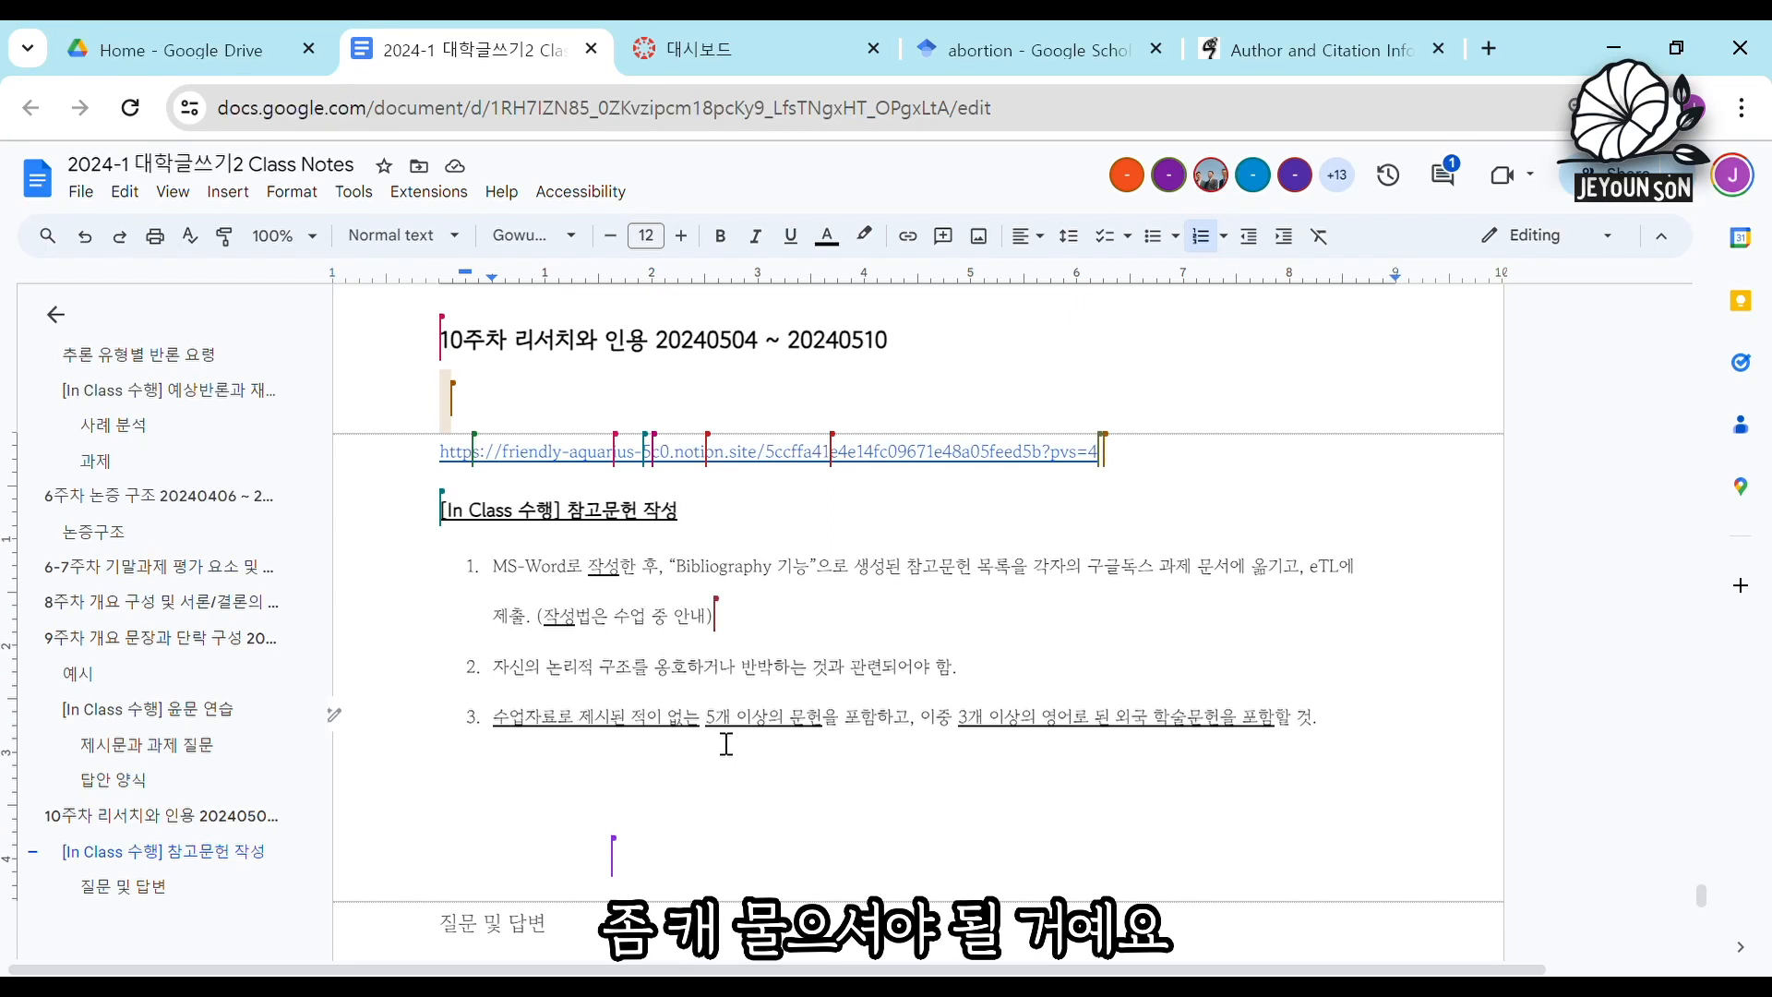
left_click(711, 744)
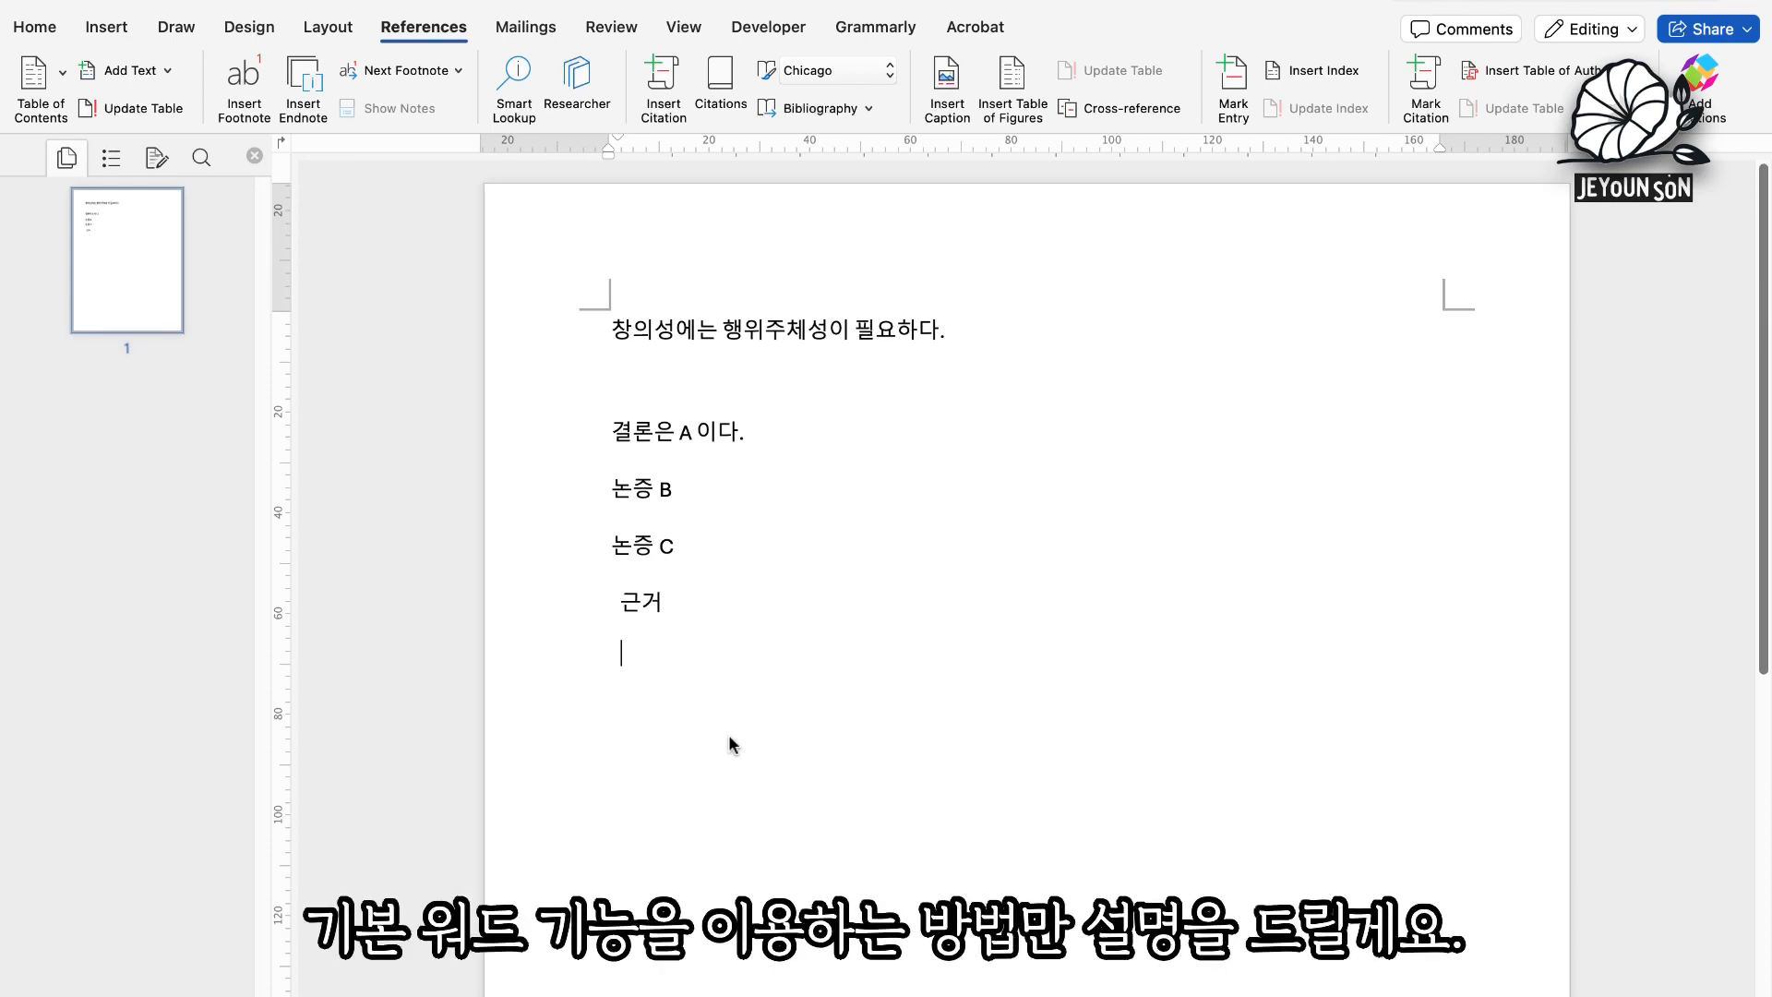
In Microsoft Word, start a Chicago journal-article source for a citation after "결론은 A 이다.", with all bibliography fields shown and Ronald M Dworkin as author.
left_click(746, 431)
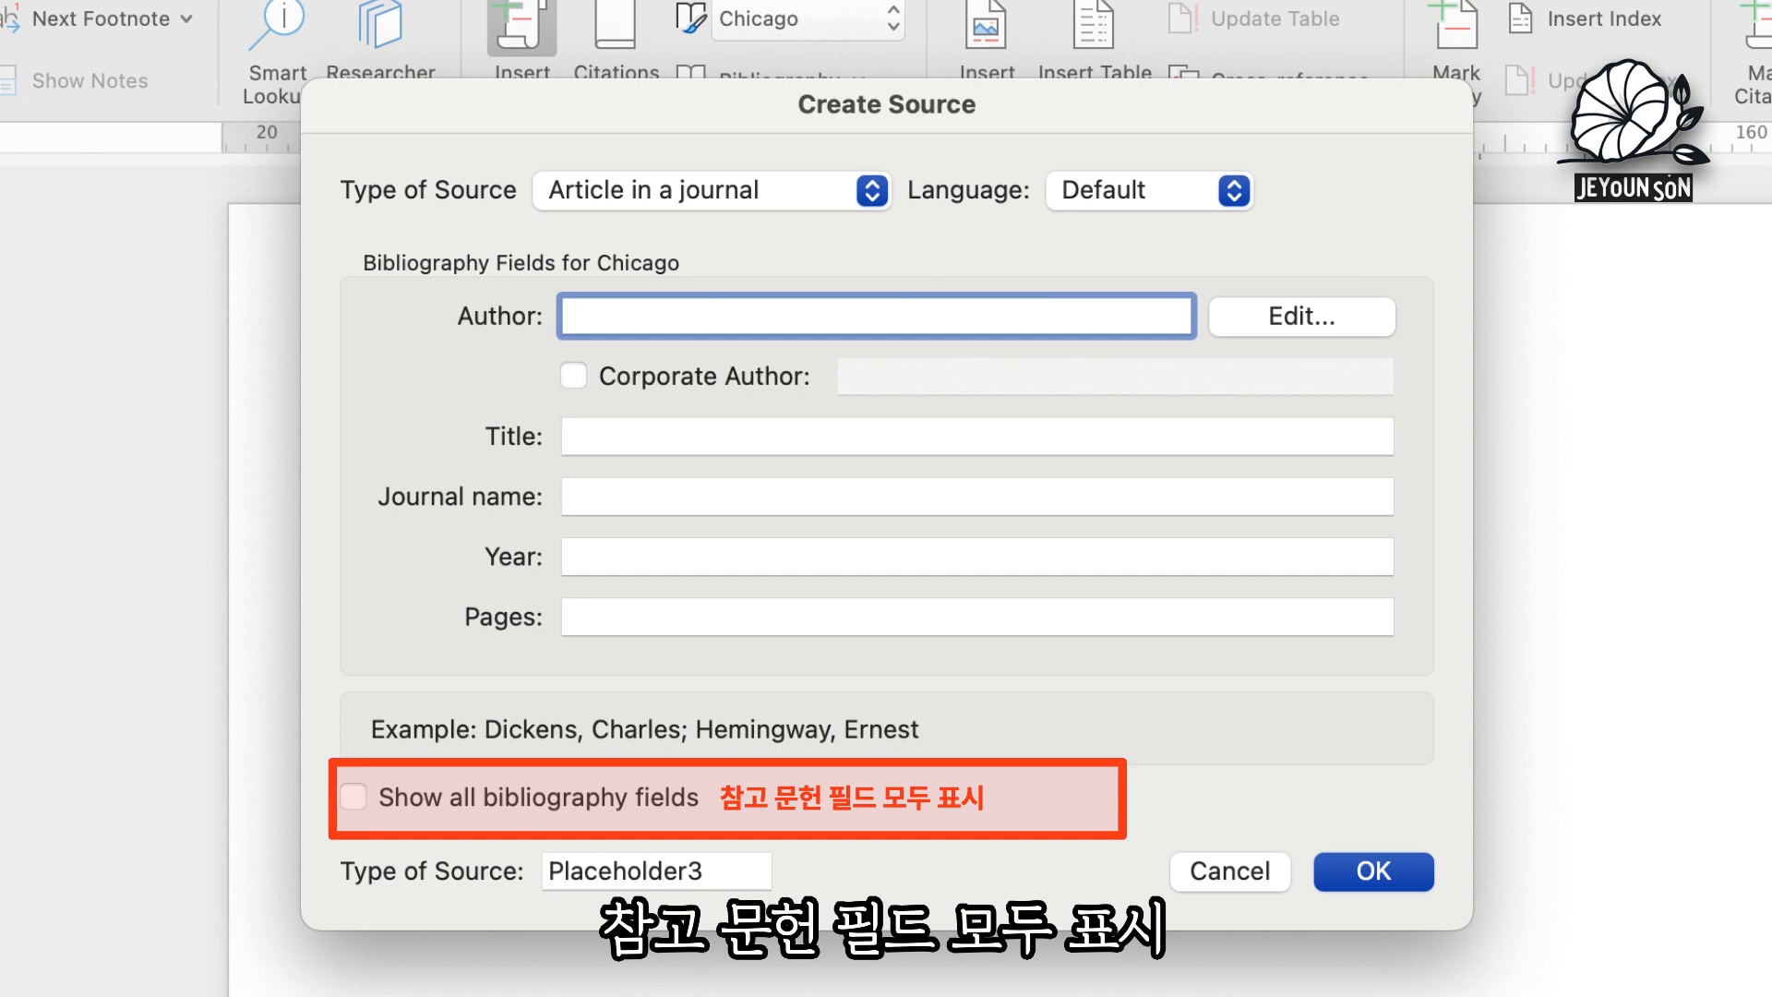
left_click(350, 798)
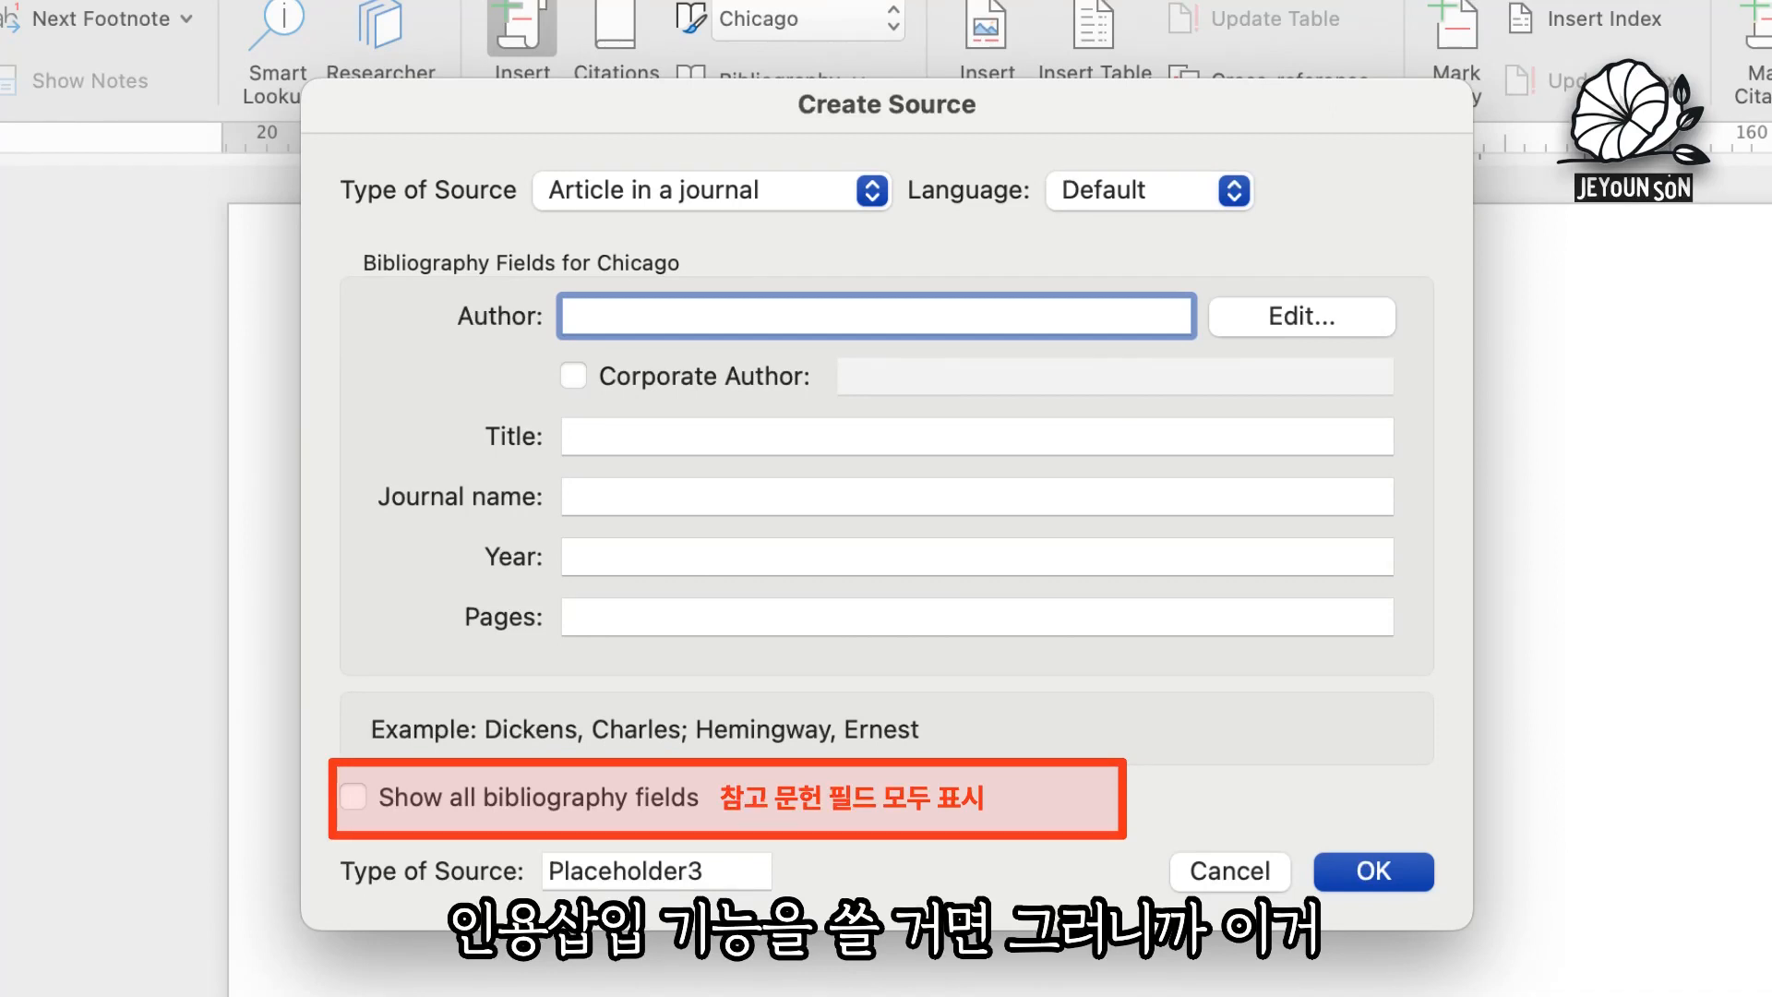
left_click(351, 799)
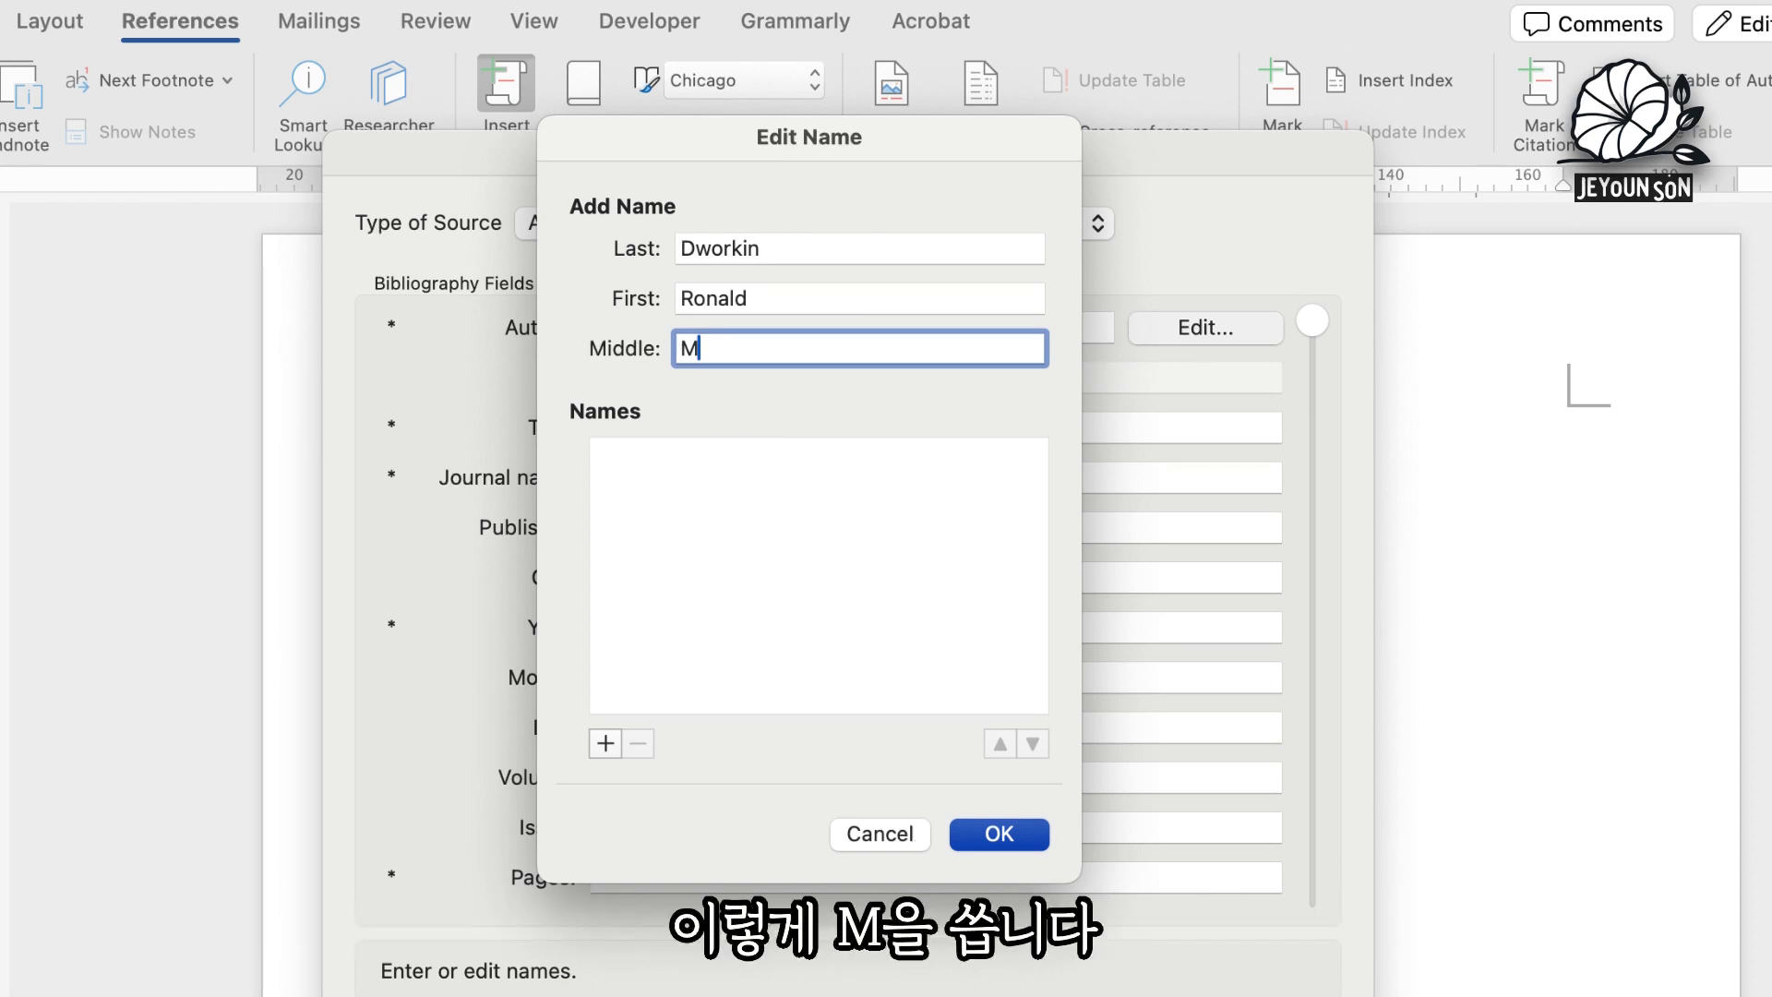
key("Return")
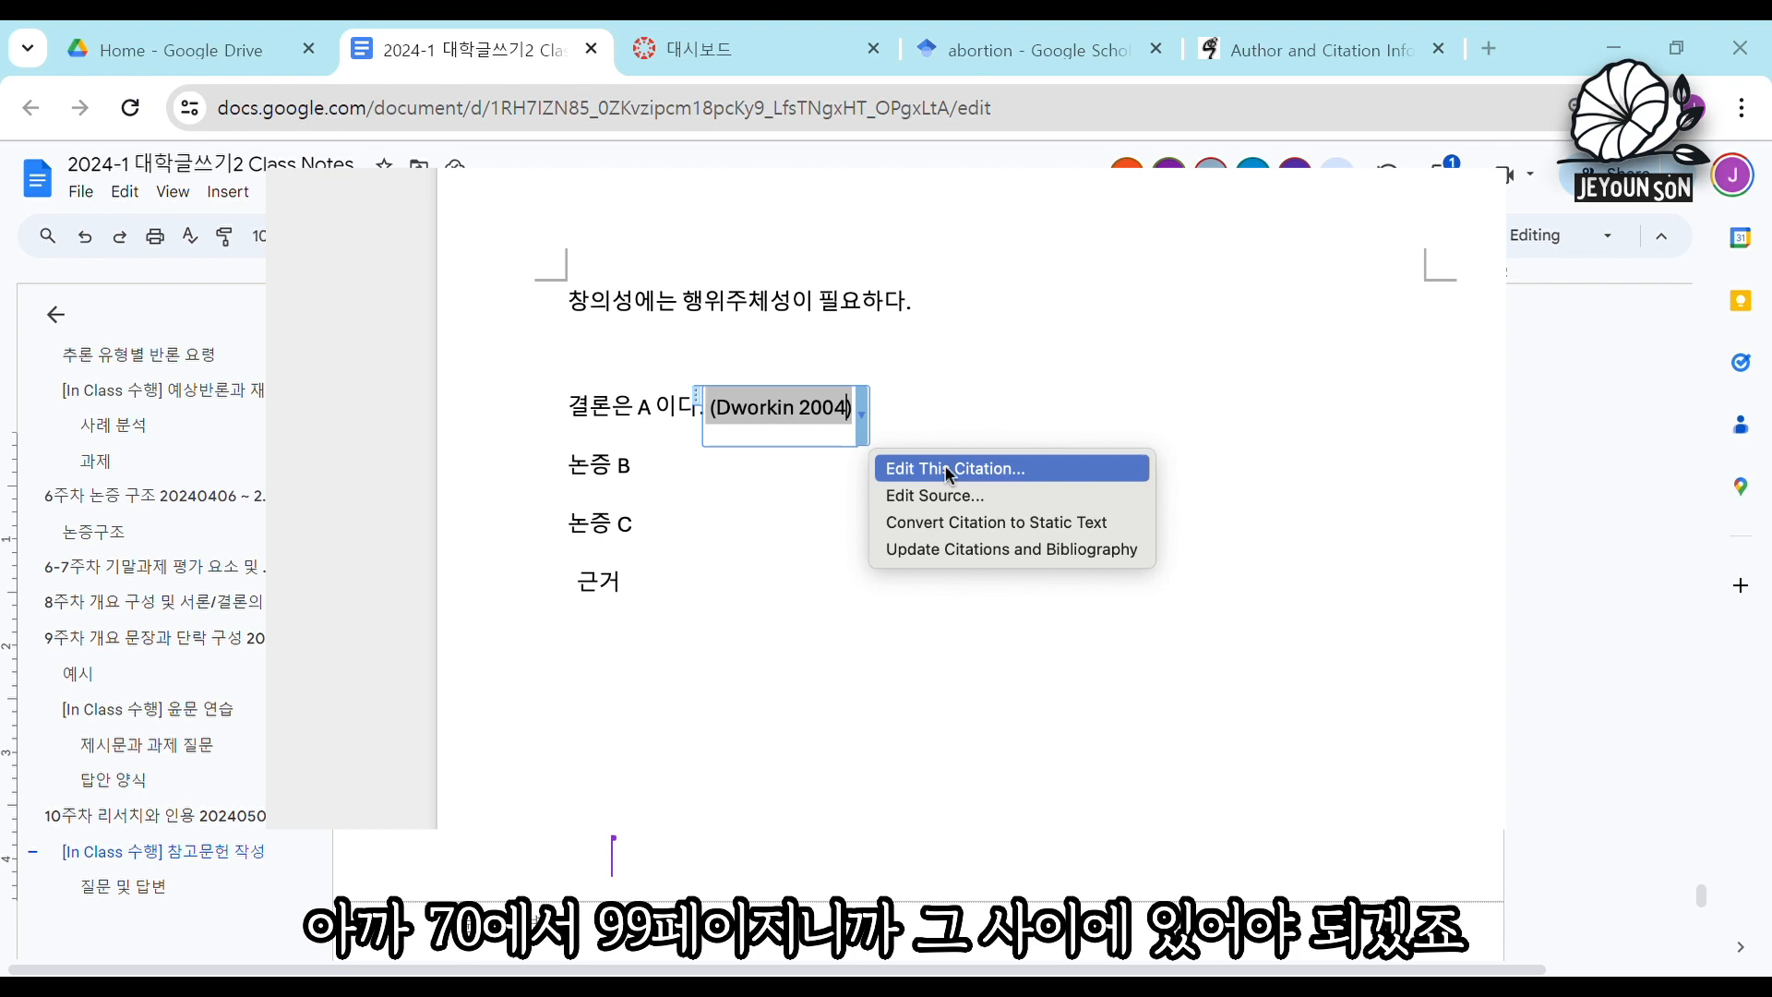
Add page 77 to the Dworkin citation after "결론은 A 이다." and page 82 to the Dworkin citation after "논증 C".
left_click(951, 469)
type("77")
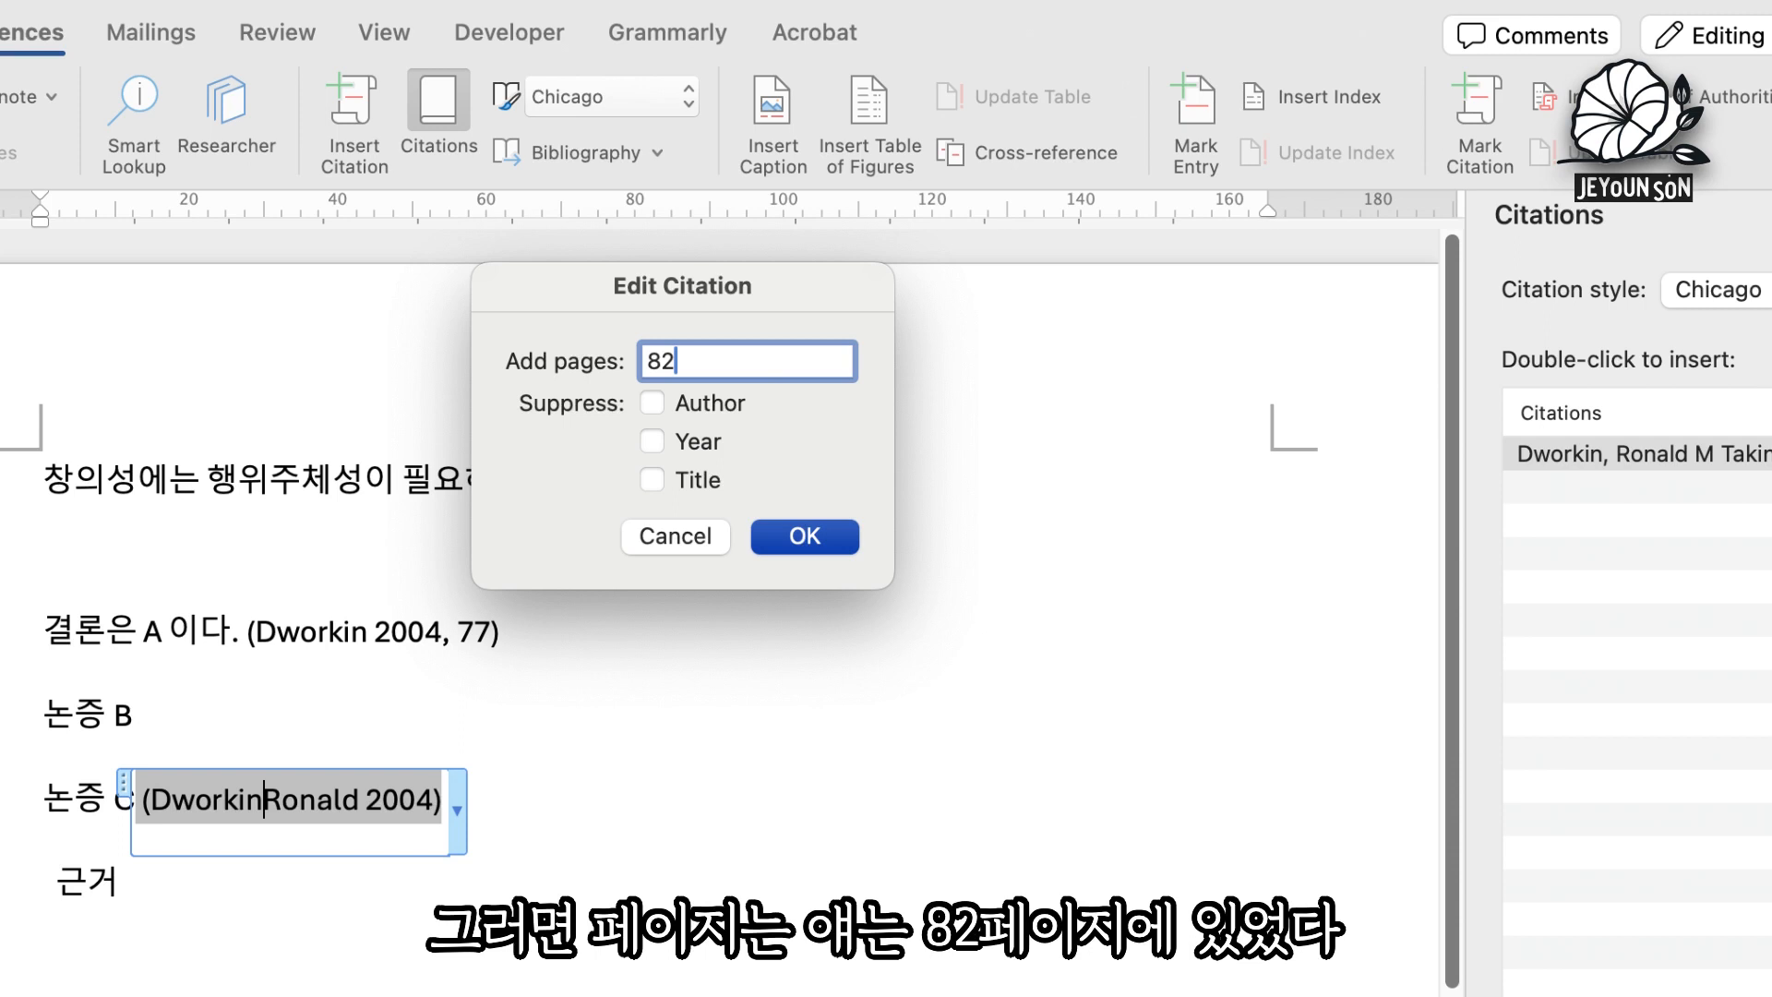
key("Return")
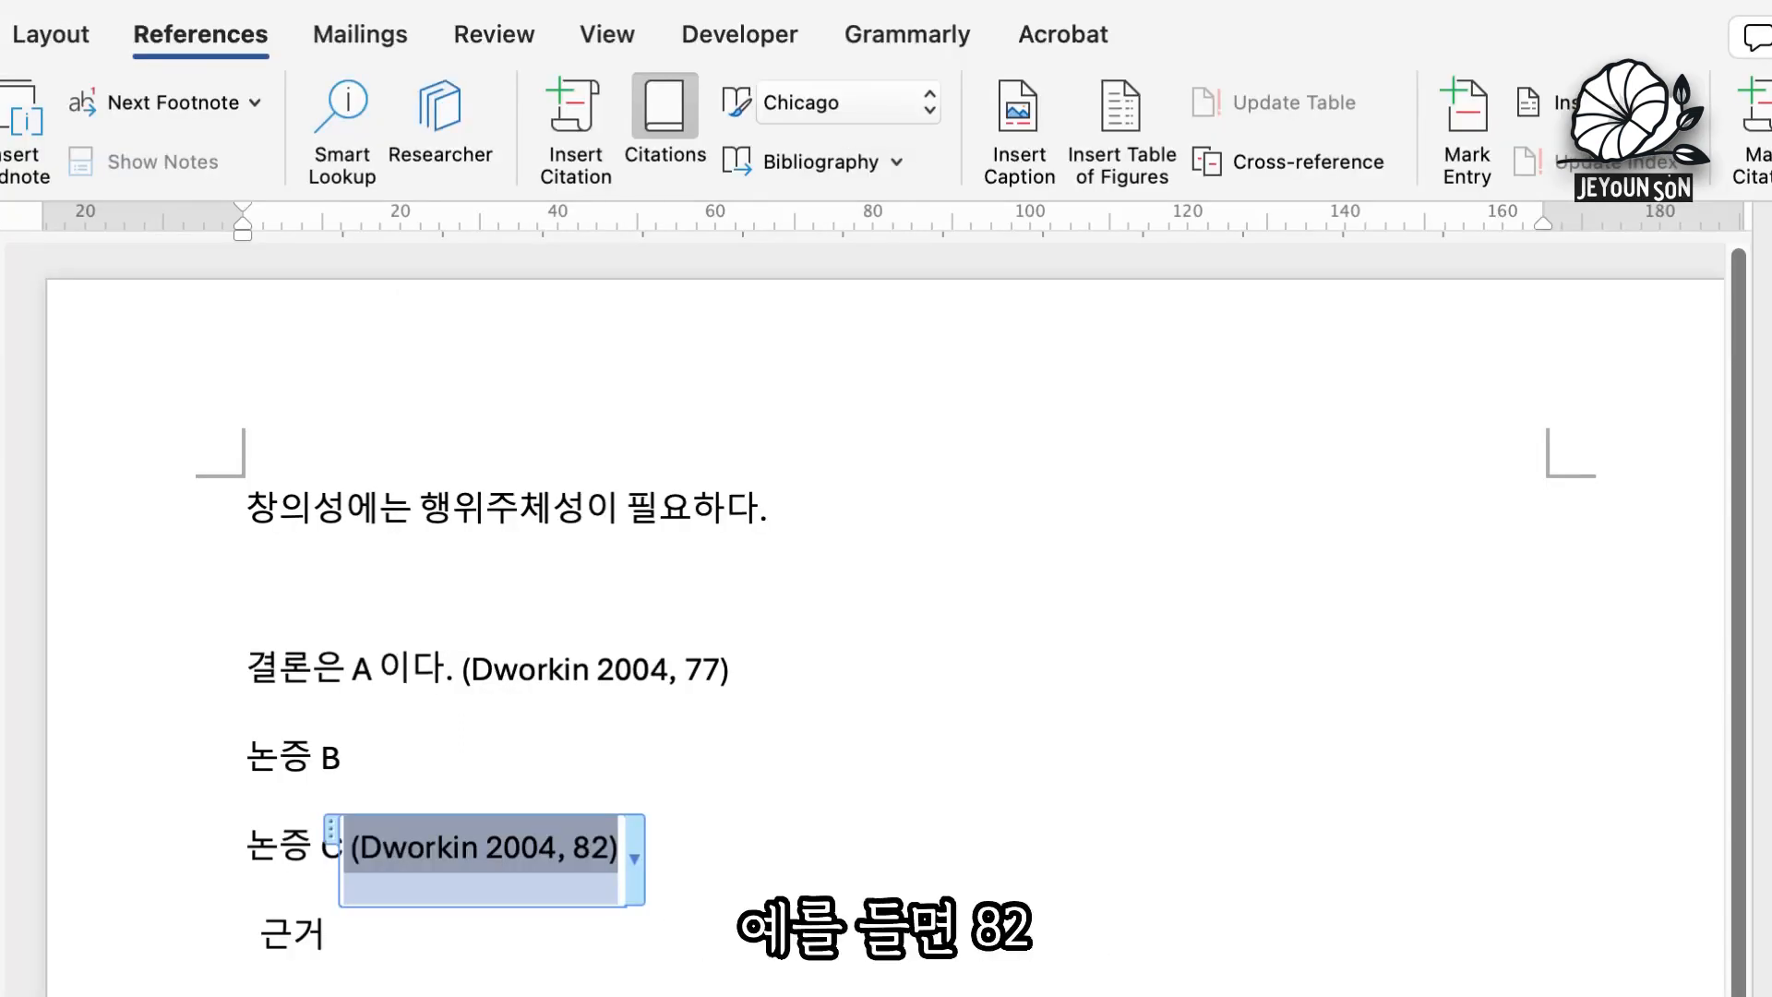